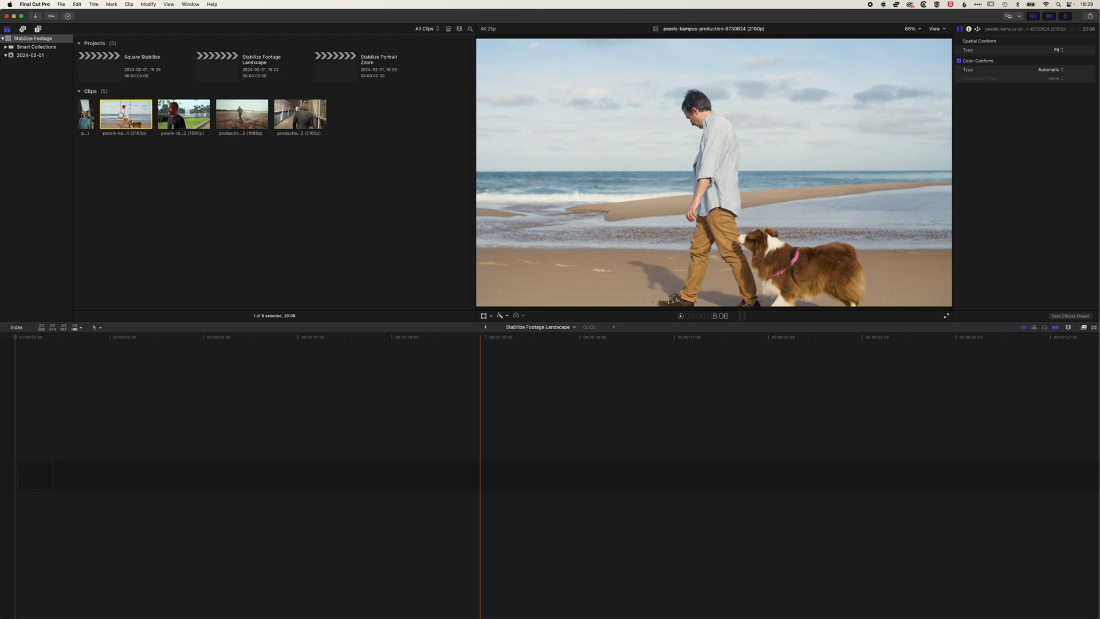
Add the beach clip to the empty landscape project and play it to review the shake
left_click_drag(126, 161, 19, 355)
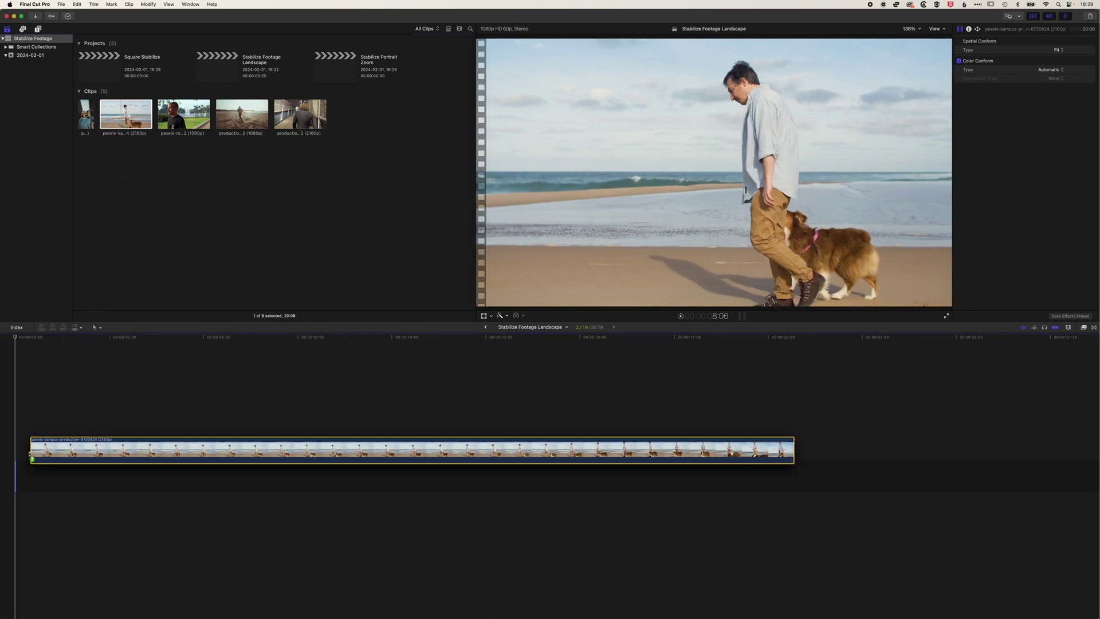
key("space")
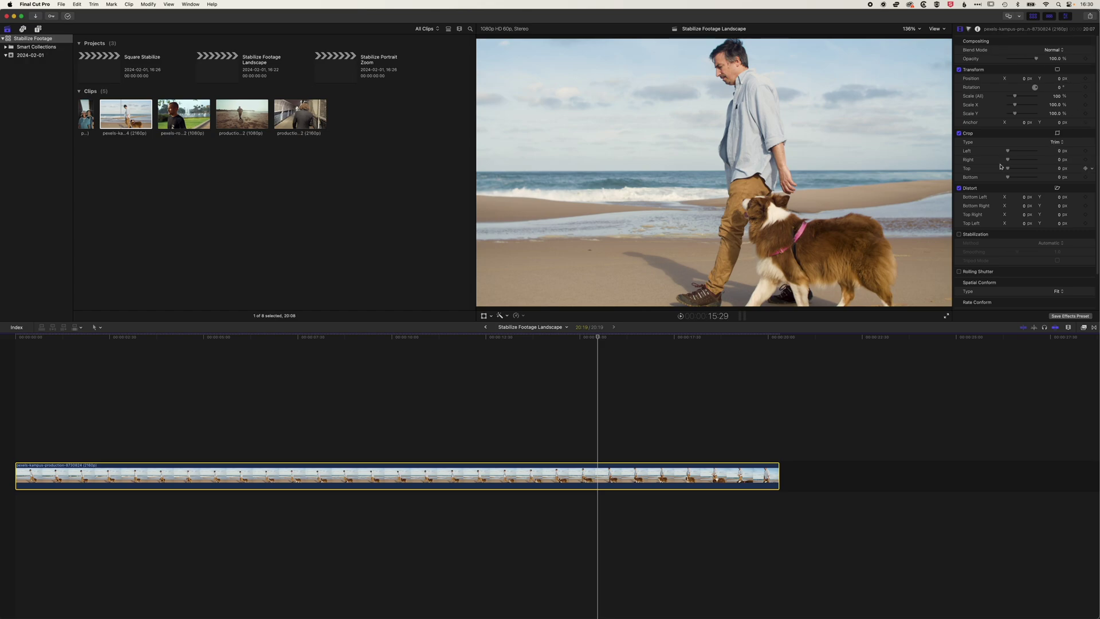
left_click(191, 4)
mouse_move(263, 112)
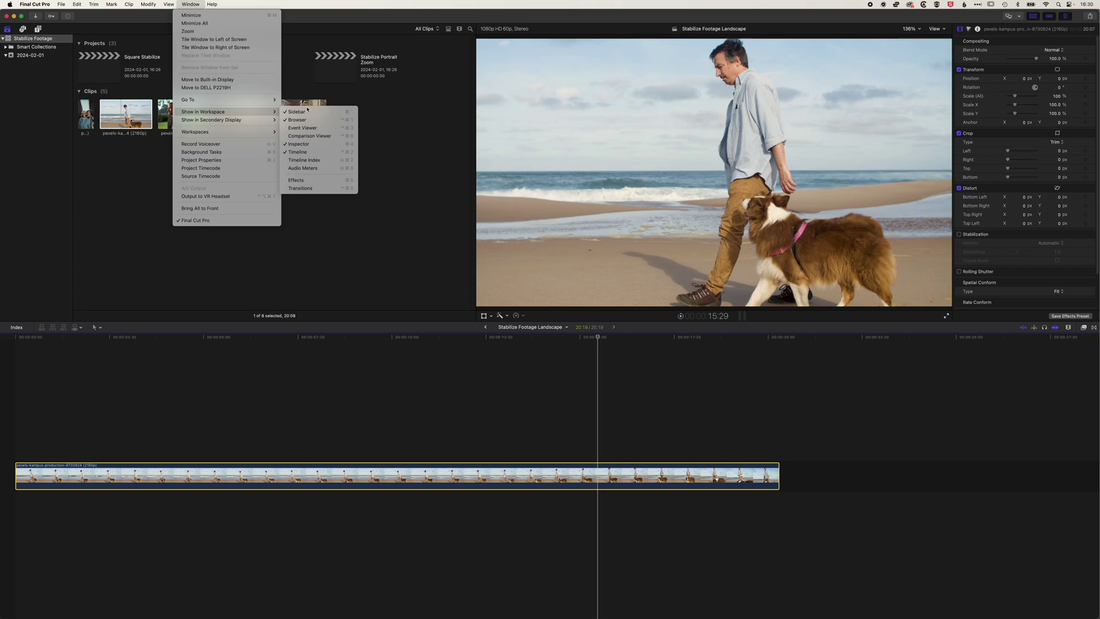
left_click(299, 144)
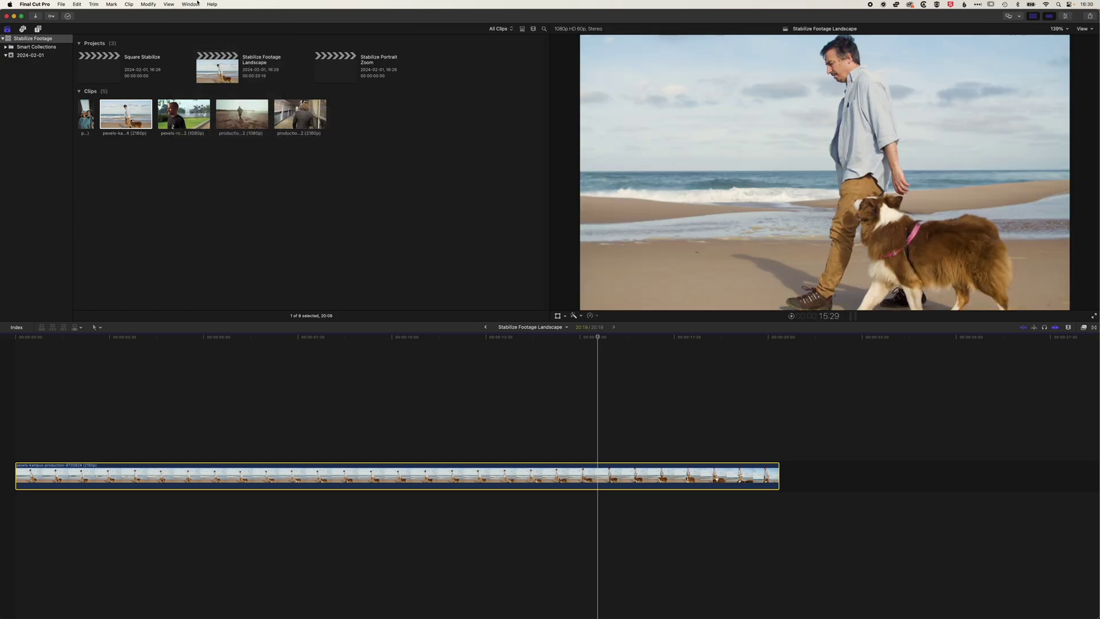
left_click(191, 4)
mouse_move(252, 111)
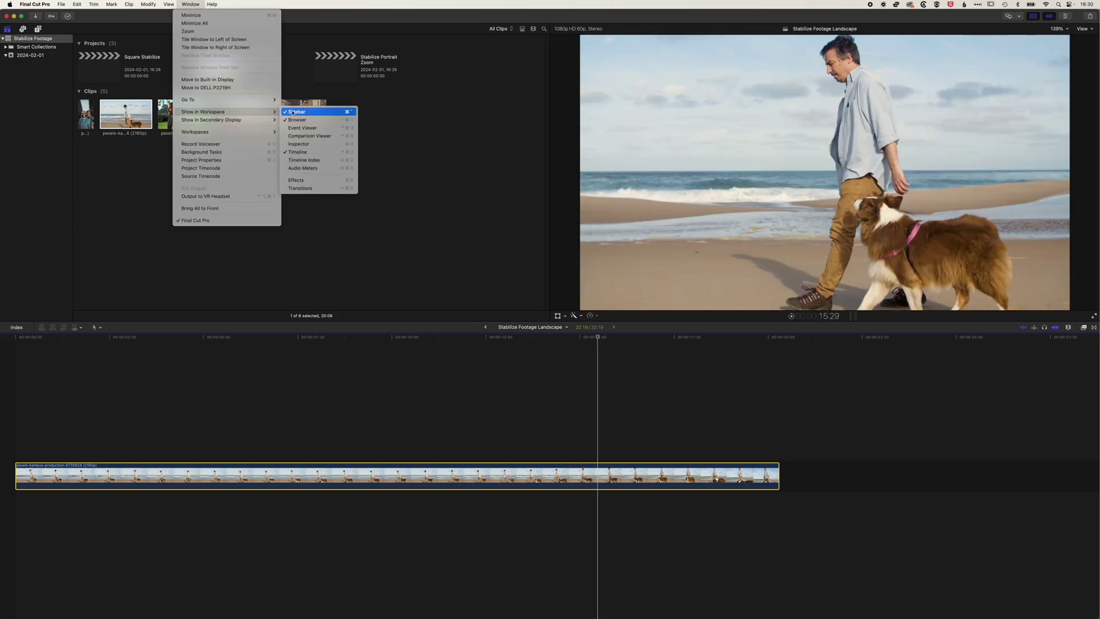
left_click(314, 144)
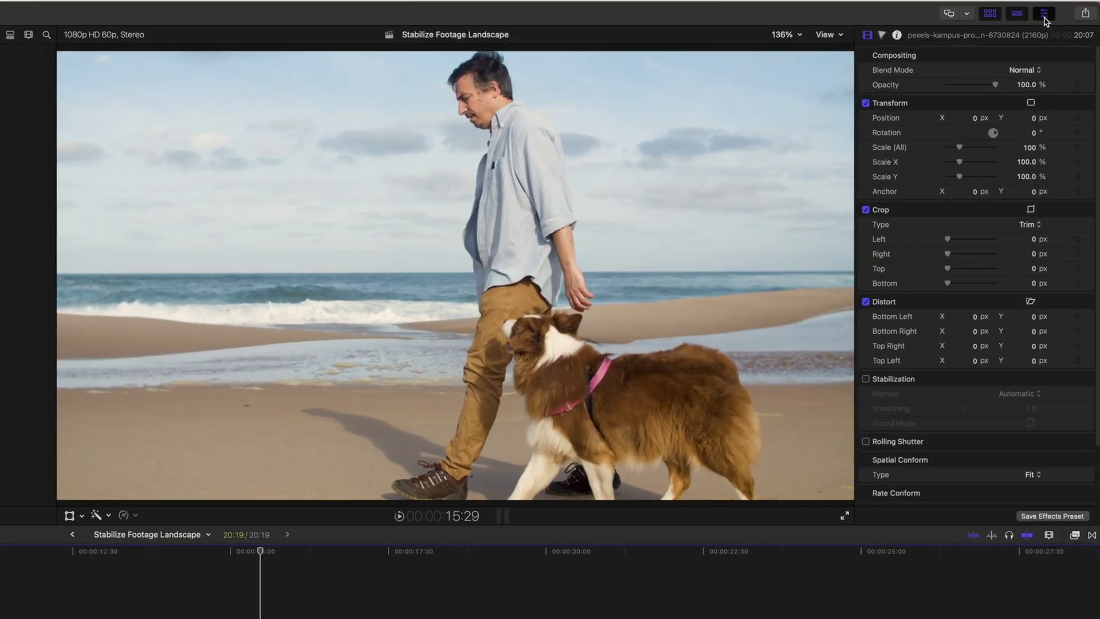
left_click(1066, 16)
left_click(1066, 16)
left_click(1045, 15)
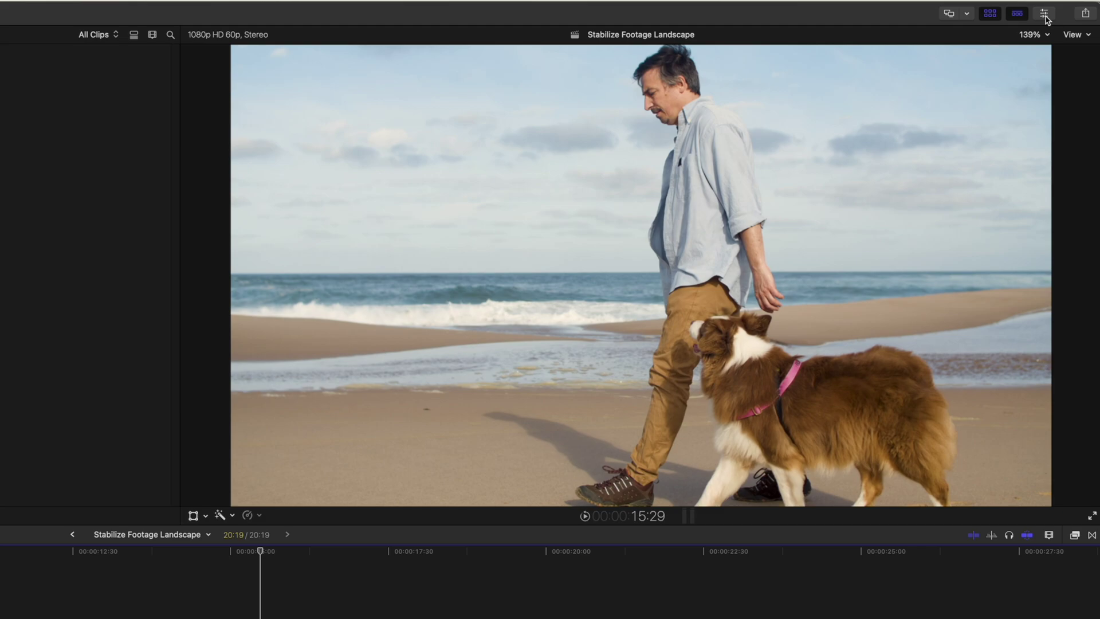
left_click(1045, 14)
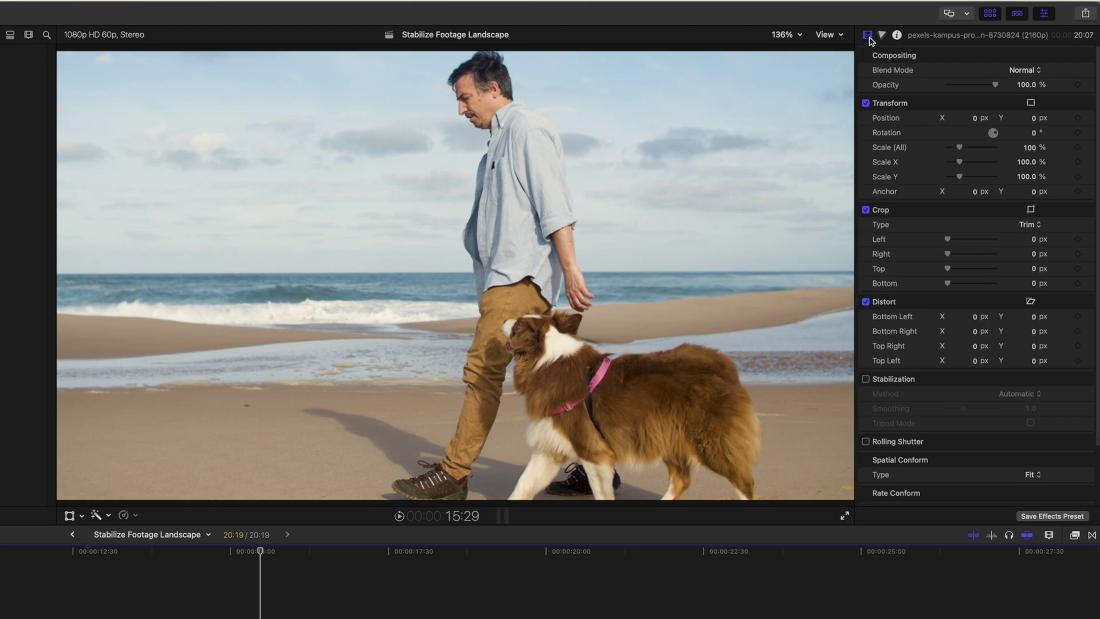
Try the SmoothCam stabilization method on the beach clip, then switch back to Automatic
scroll(916, 321, "down", 1)
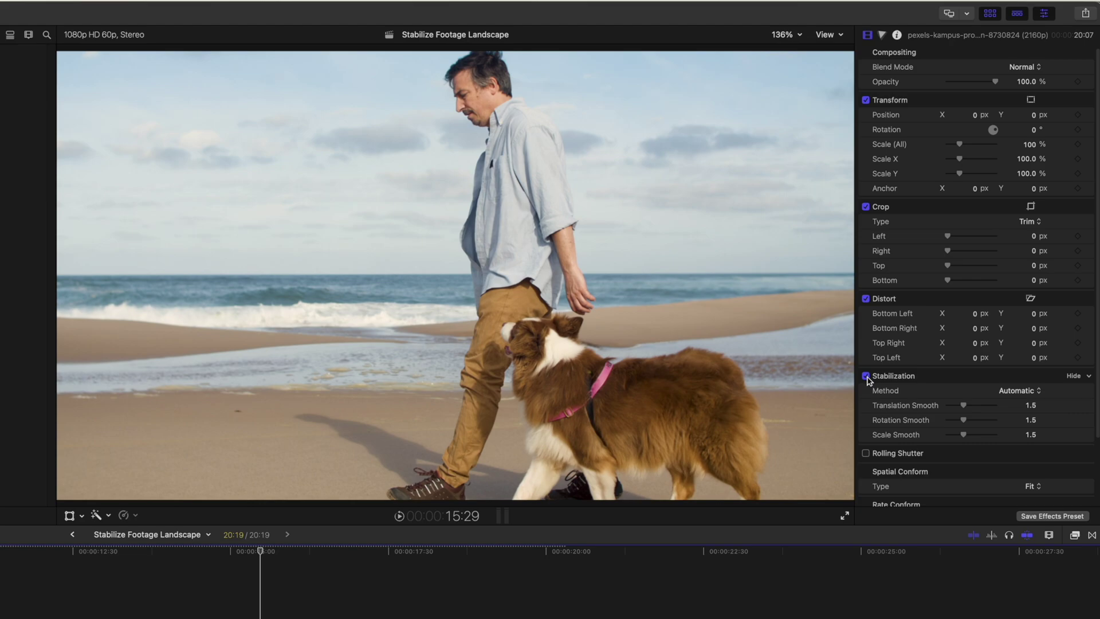
key("space")
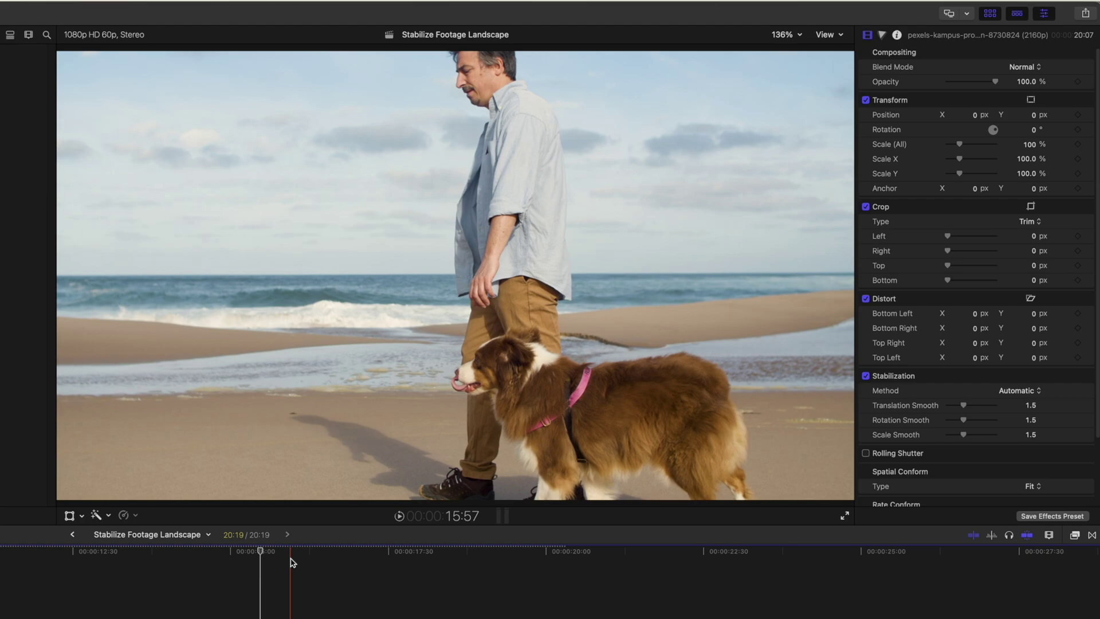
key("space")
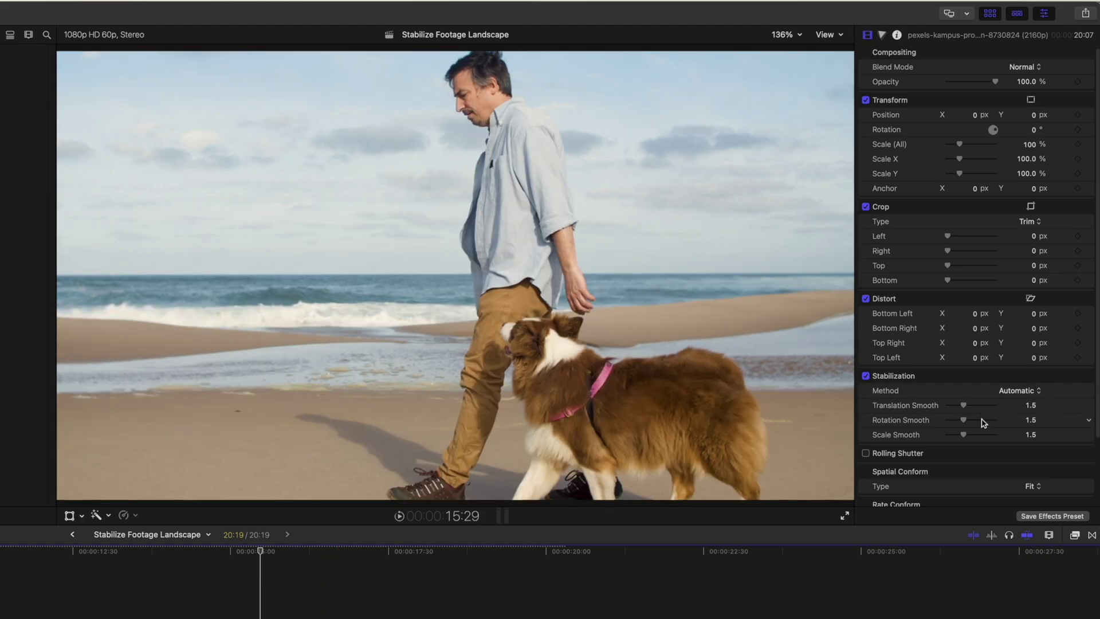
left_click(1015, 391)
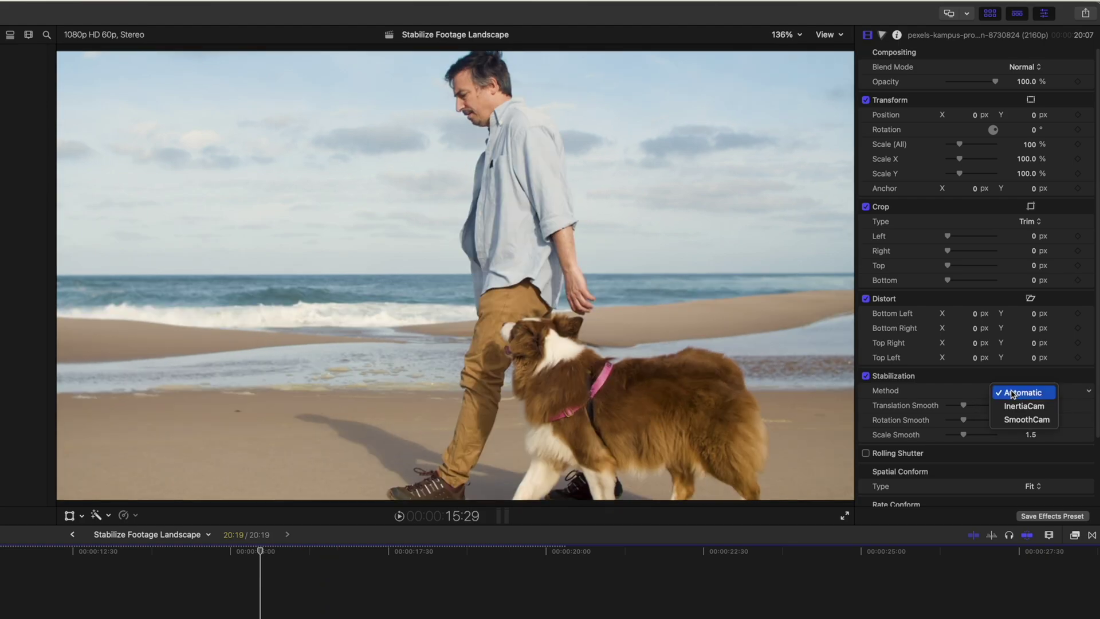
left_click(1014, 424)
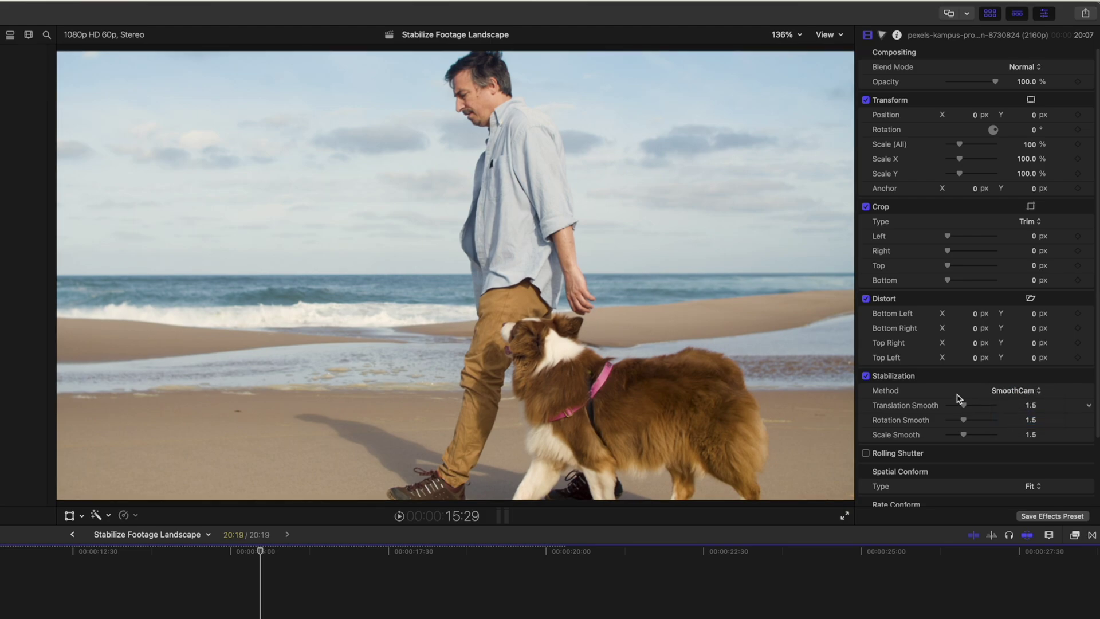
left_click(1021, 392)
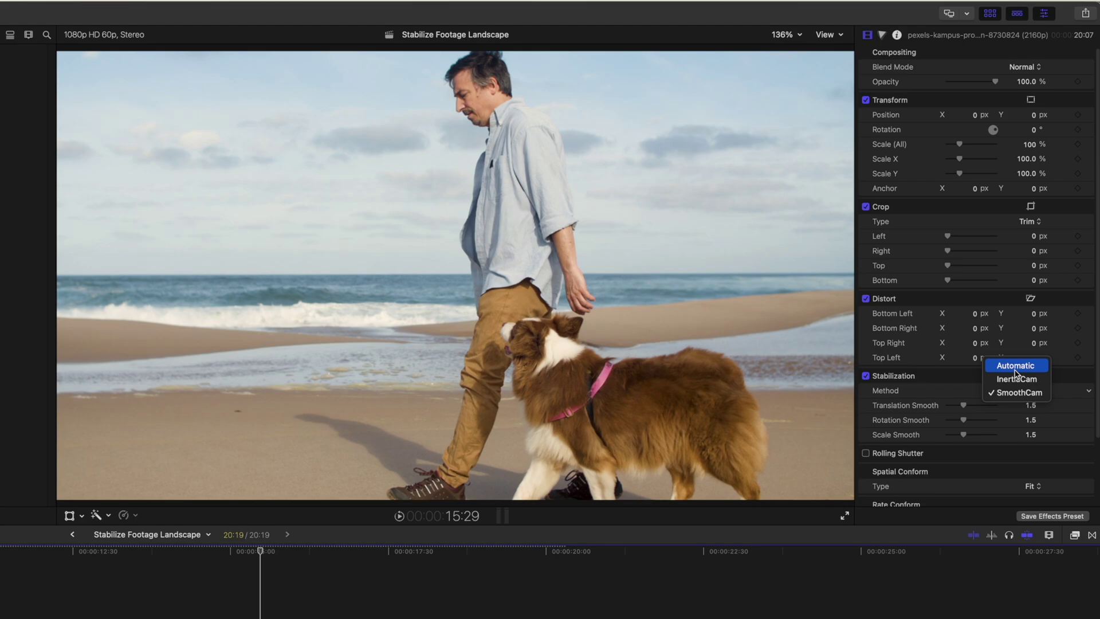
left_click(1015, 367)
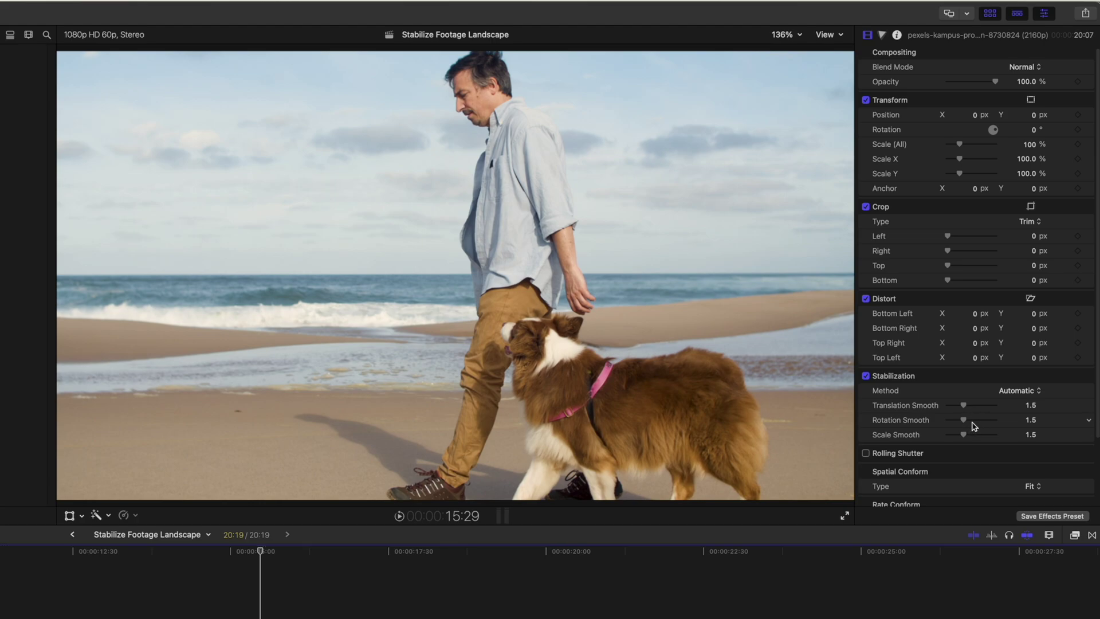
Lower the beach clip's Translation Smooth to 0.94 and replay the clip to compare
key("space")
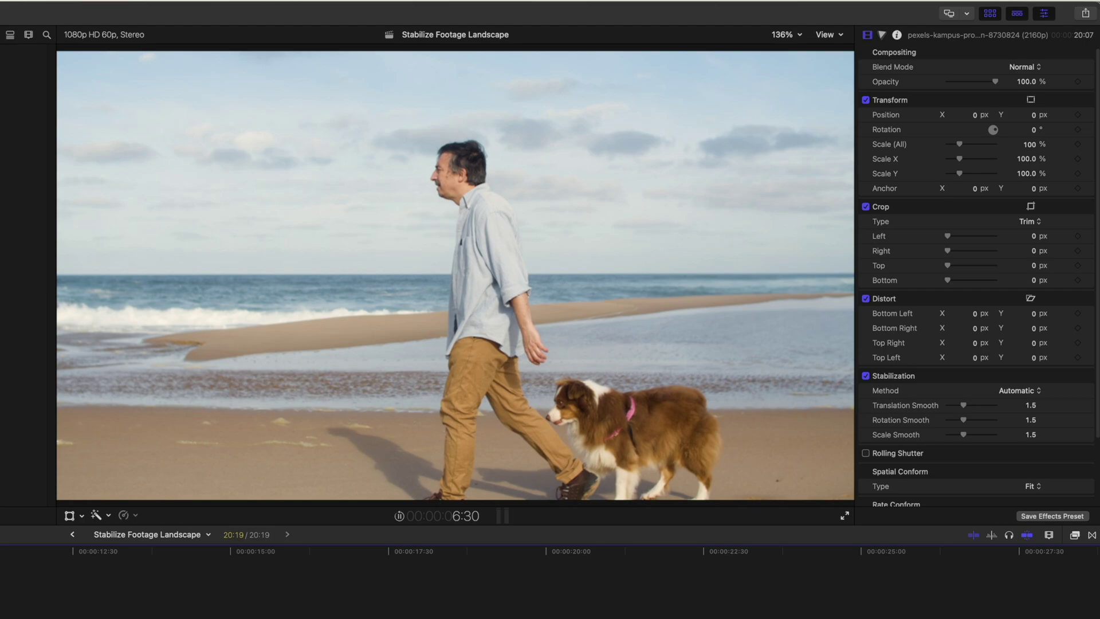
key("Home")
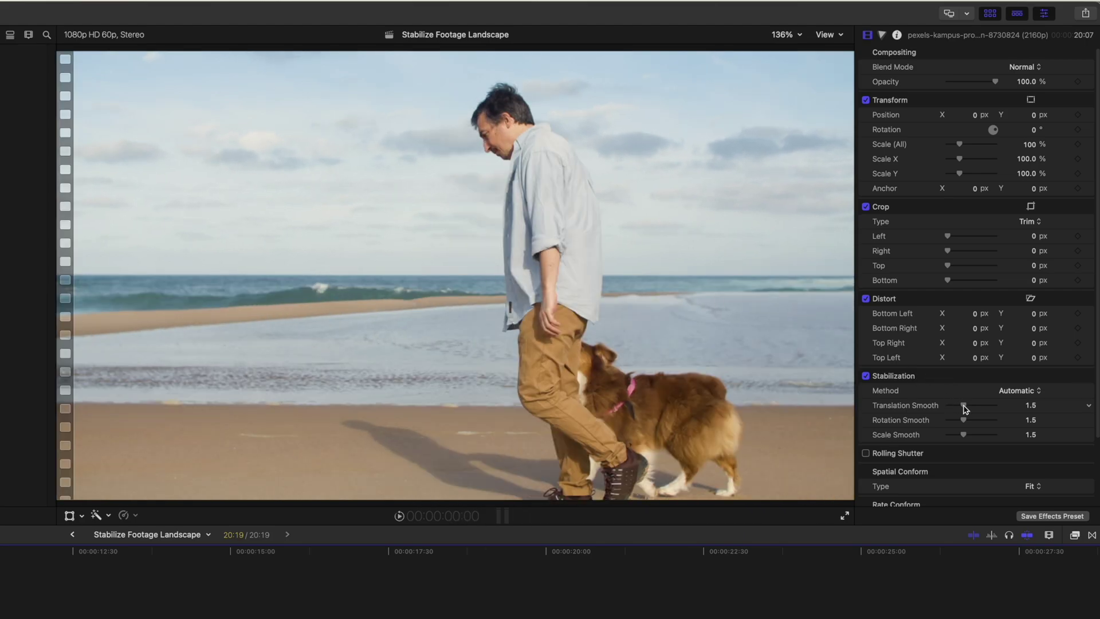
left_click_drag(965, 406, 955, 436)
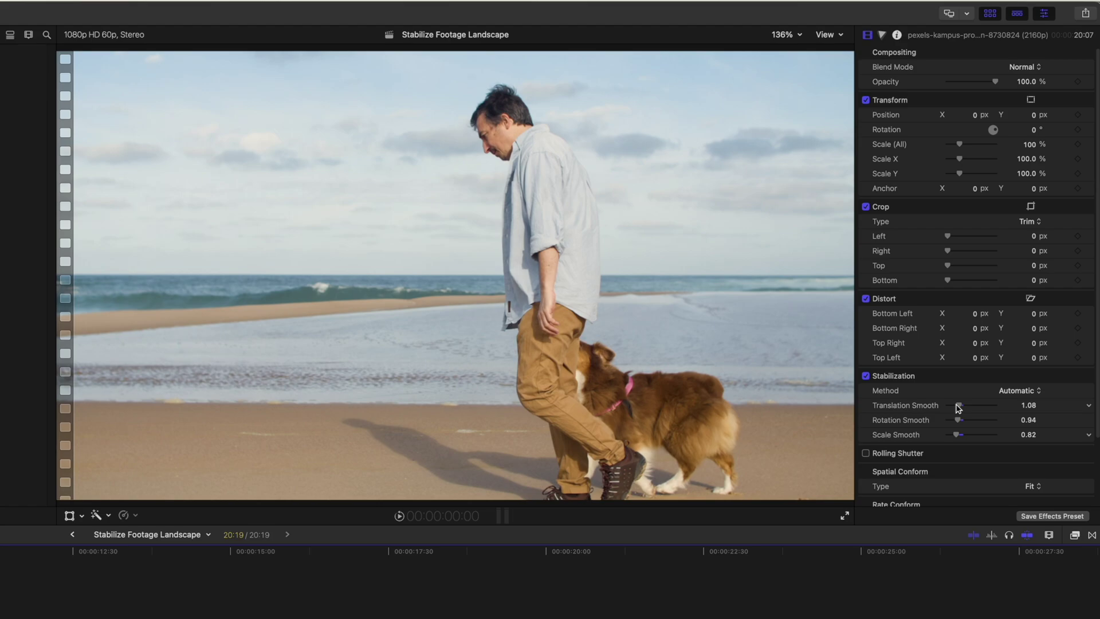
left_click_drag(961, 408, 960, 408)
left_click_drag(961, 408, 960, 407)
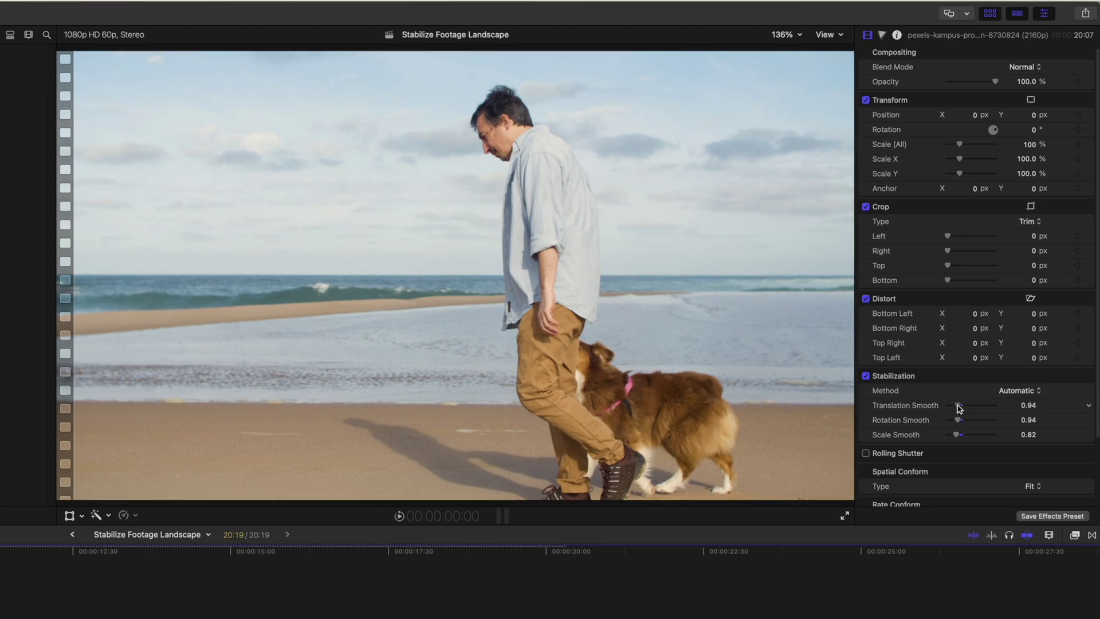
key("space")
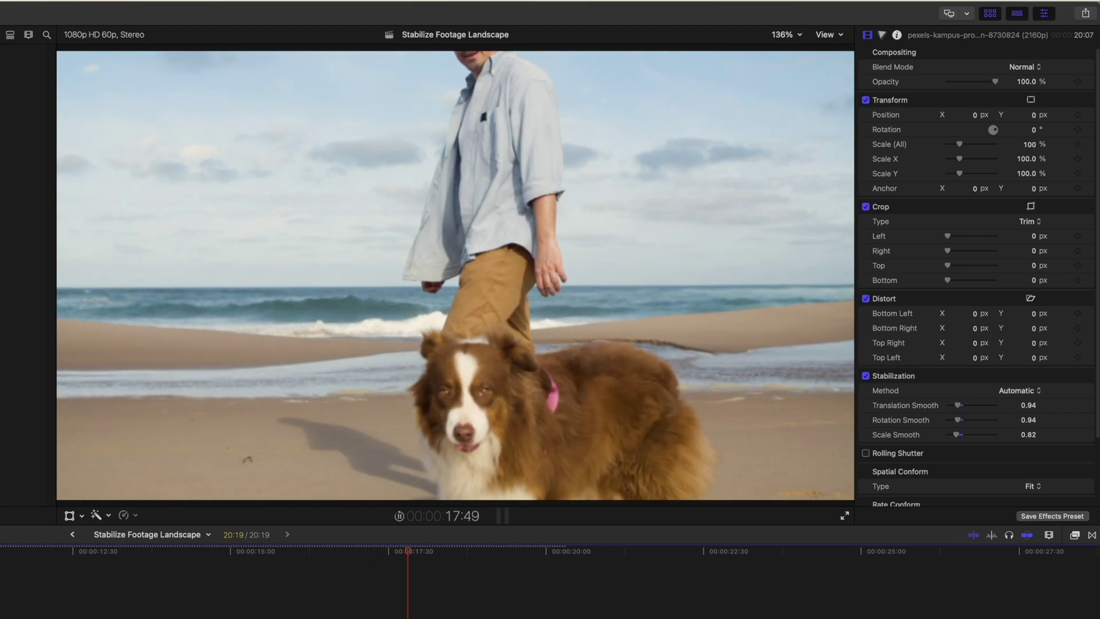
key("space")
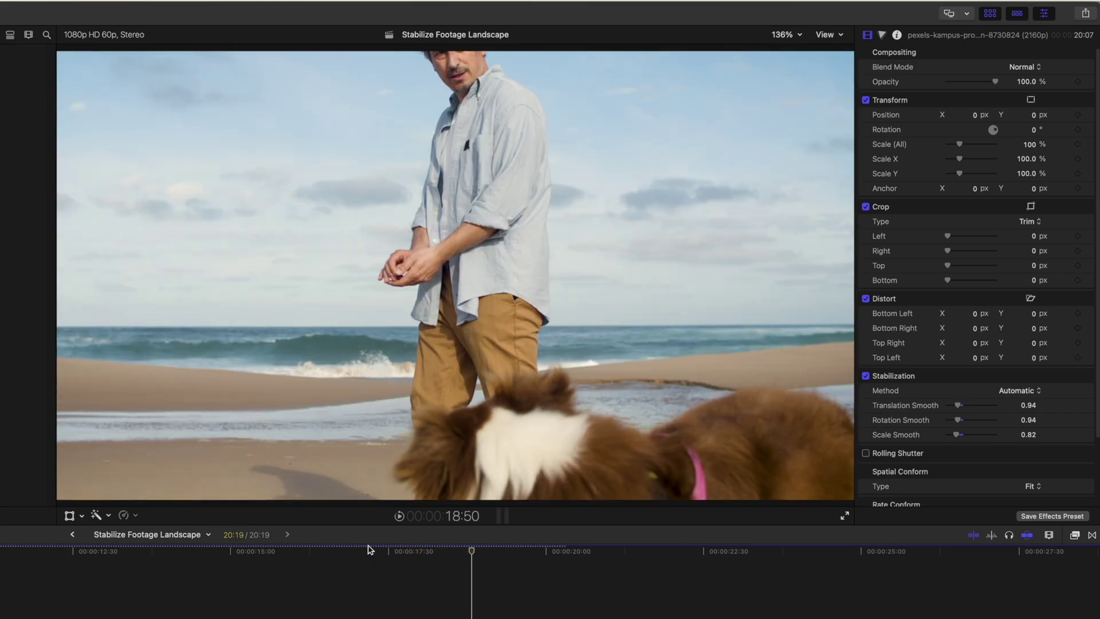
left_click(464, 551)
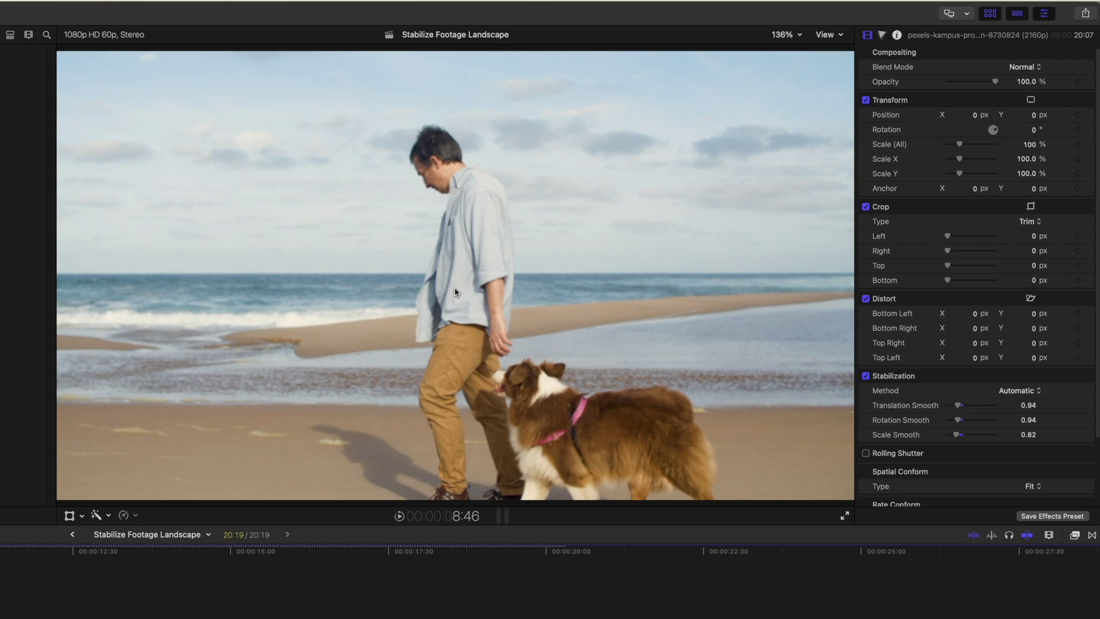
key("space")
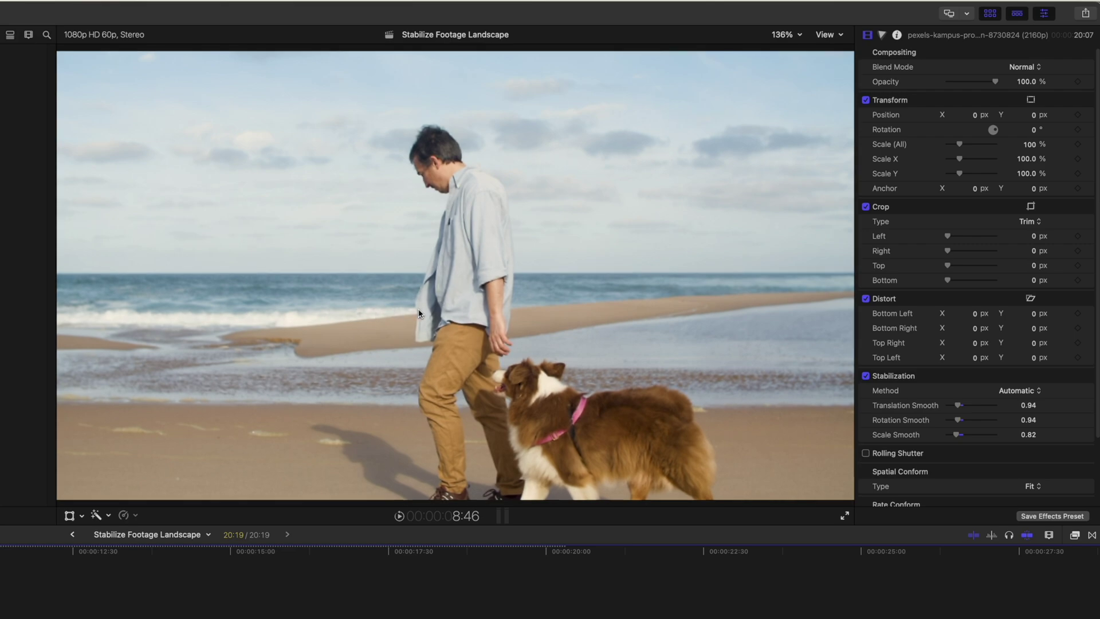
Raise the beach clip's Translation Smooth to its 4.5 maximum and play from the start
key("Right")
key("Right")
key("Right")
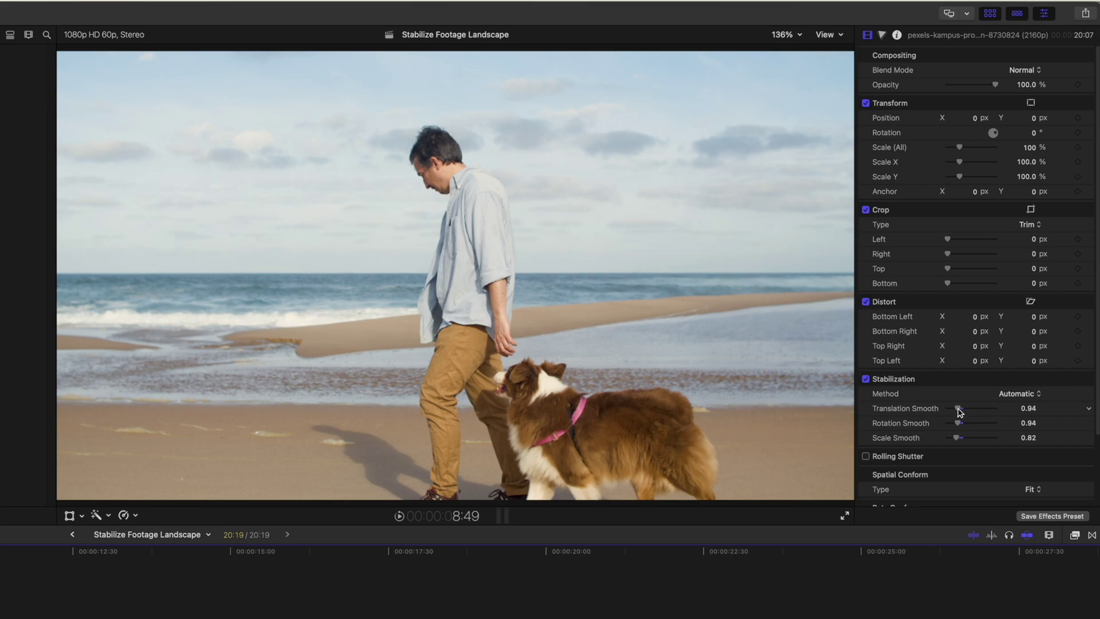
key("space")
left_click_drag(960, 409, 996, 408)
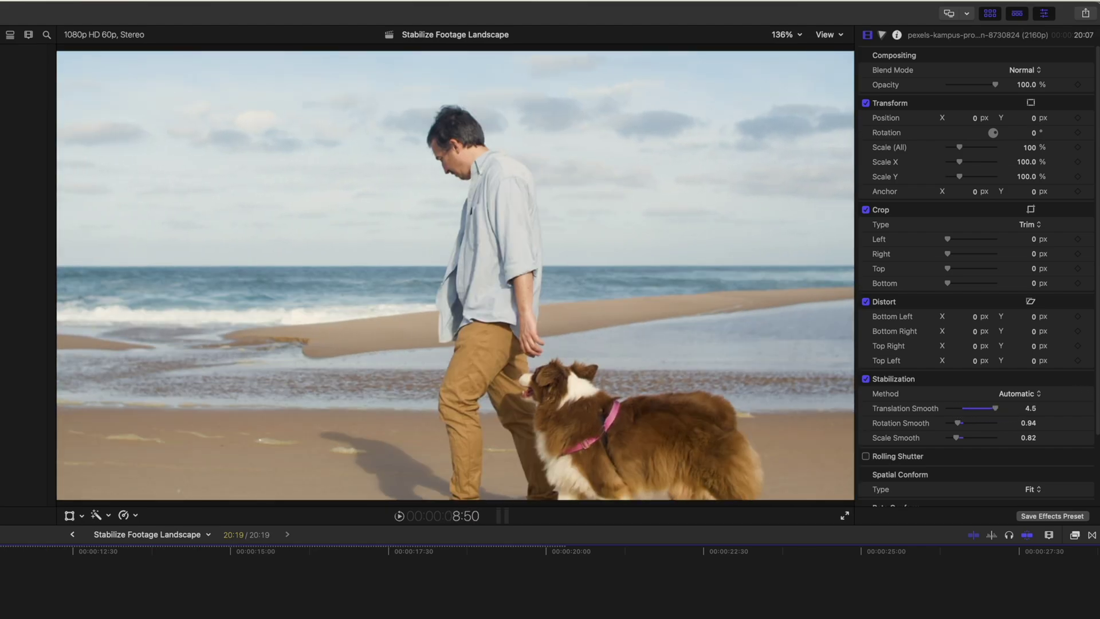
key("Home")
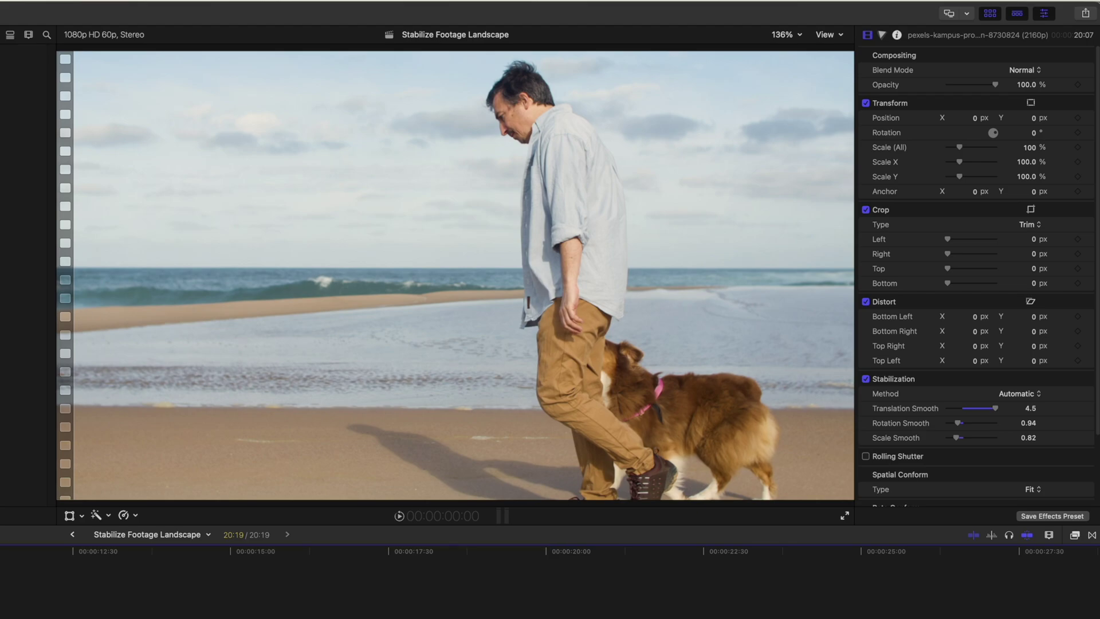
key("space")
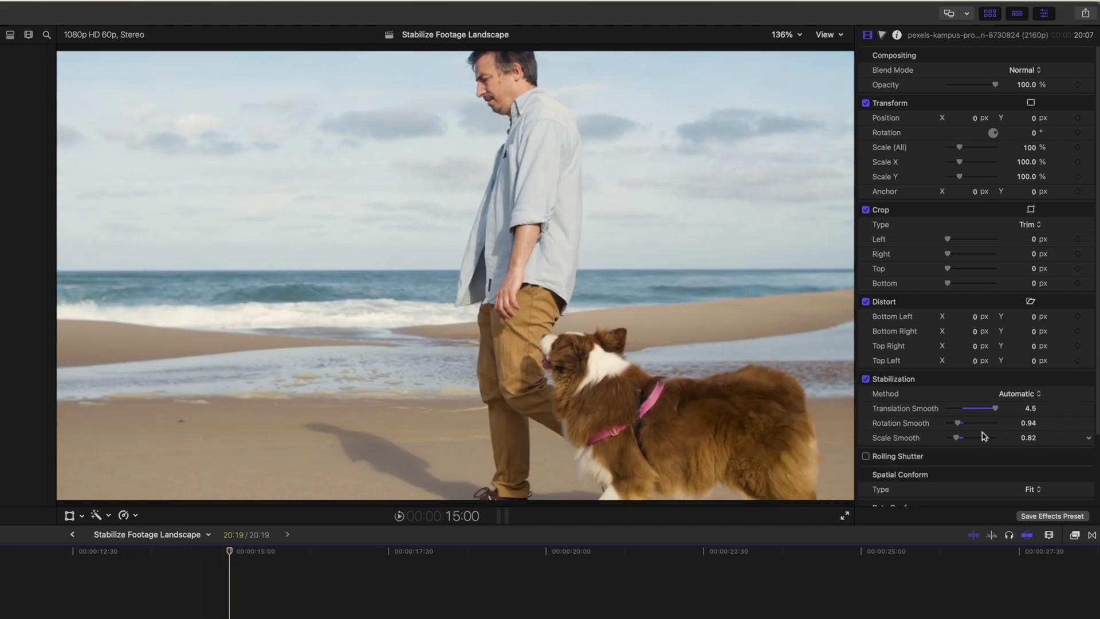
Set Rotation Smooth to 4.5 and play back the stabilized beach clip
left_click_drag(960, 425, 984, 427)
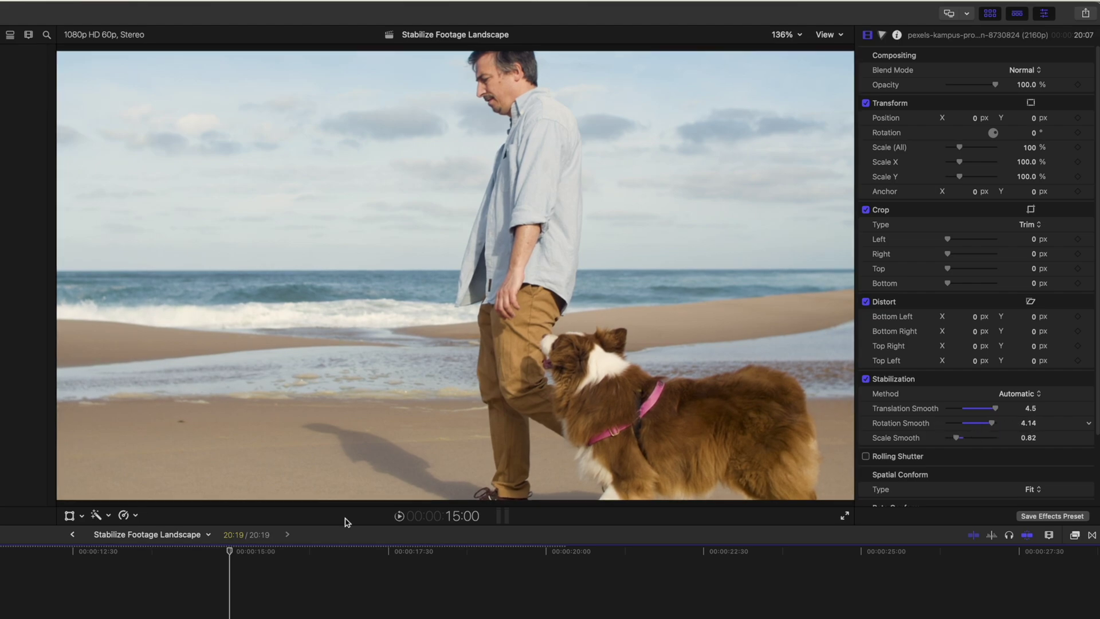
key("space")
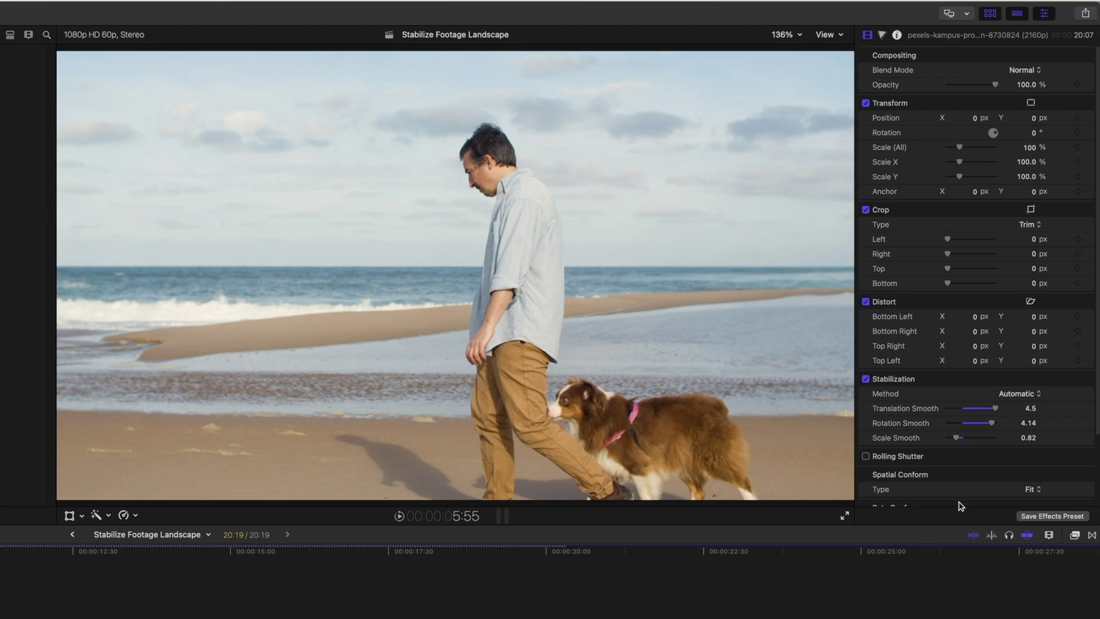
mouse_move(993, 430)
left_mouse_down()
mouse_move(937, 426)
mouse_move(996, 427)
mouse_move(944, 428)
mouse_move(1009, 441)
mouse_move(940, 441)
mouse_move(1007, 441)
left_mouse_up()
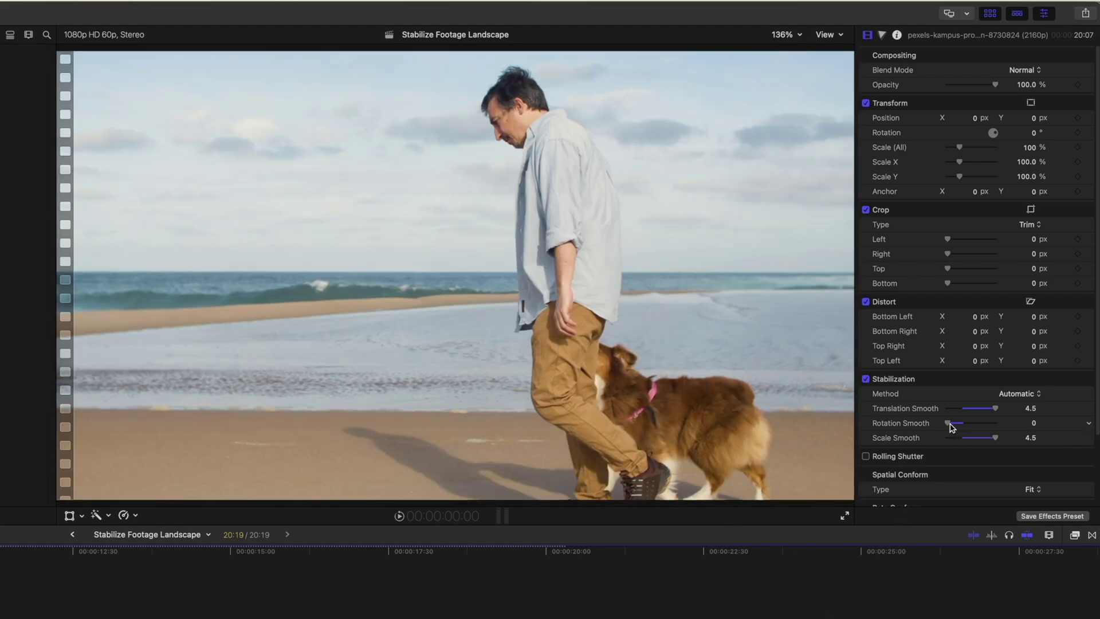
left_click_drag(948, 423, 1031, 424)
key("space")
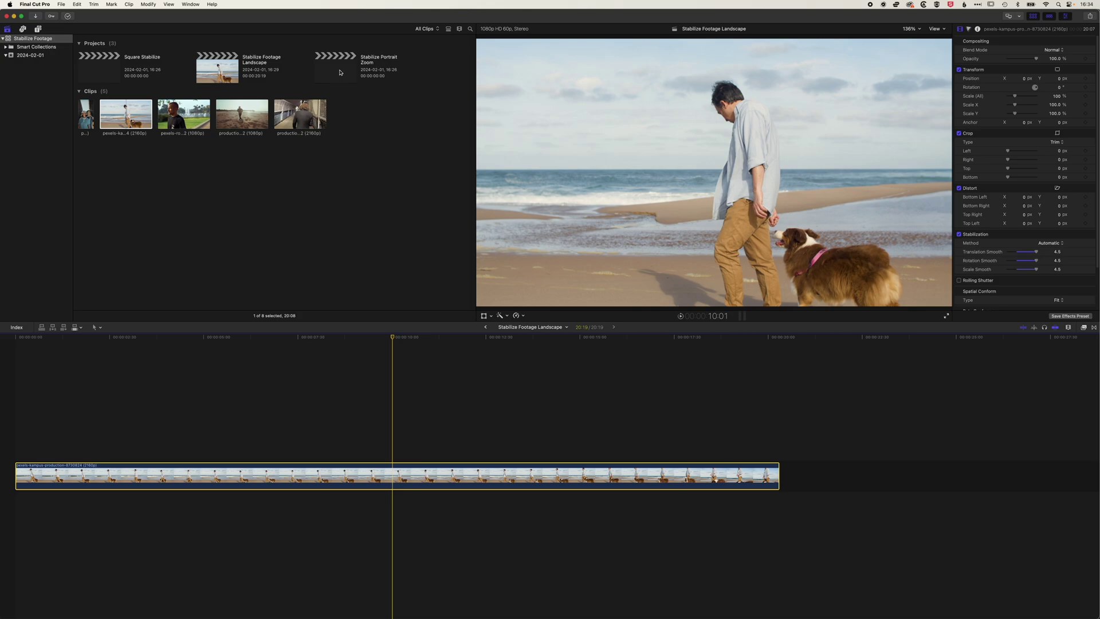
Add the tennis clip to the Stabilize Portrait Zoom project's timeline and switch on Stabilization
double_click(340, 72)
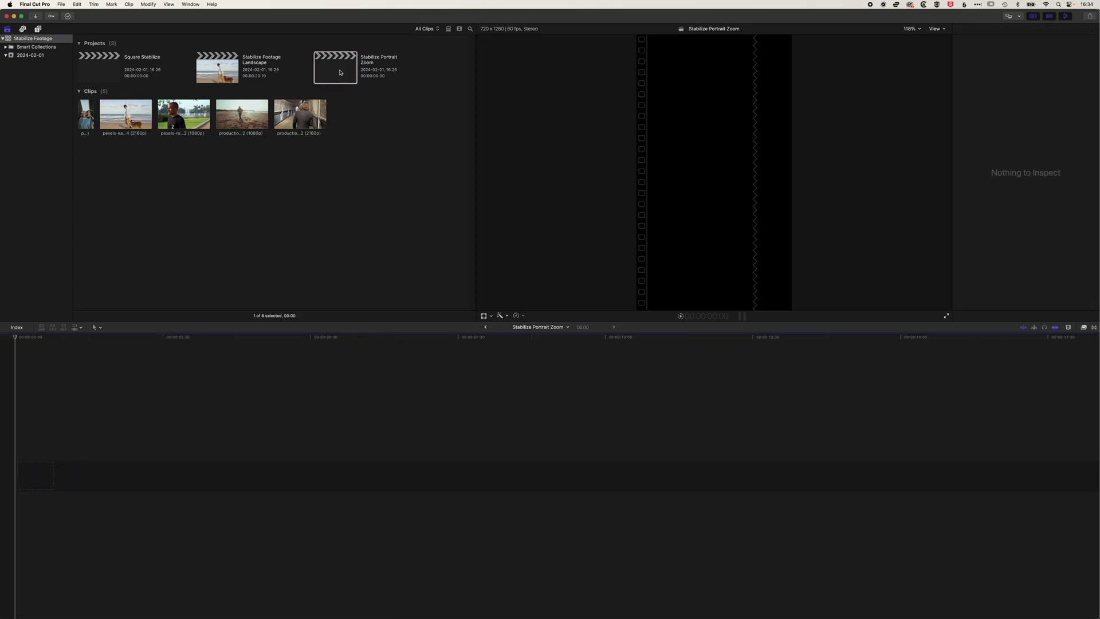
left_click(87, 118)
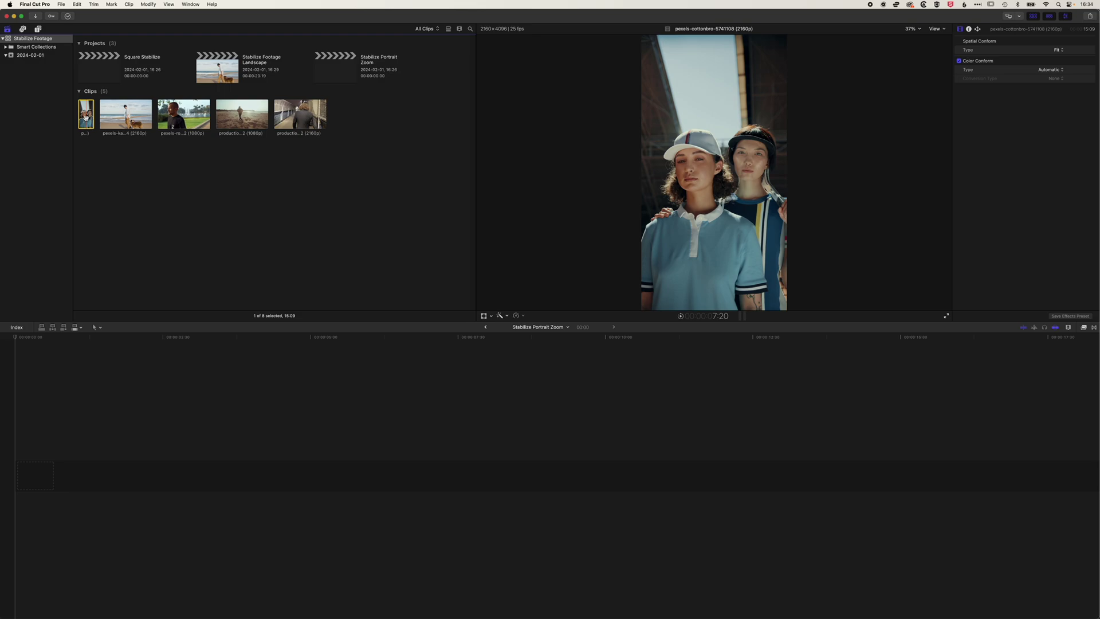
left_click_drag(86, 117, 48, 379)
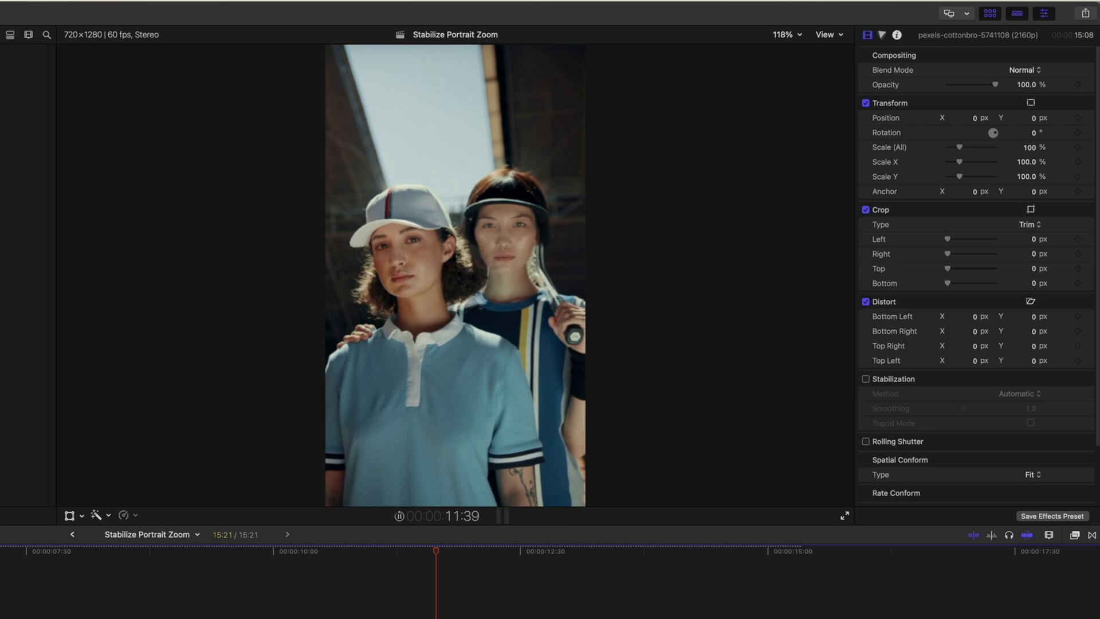
left_click(549, 554)
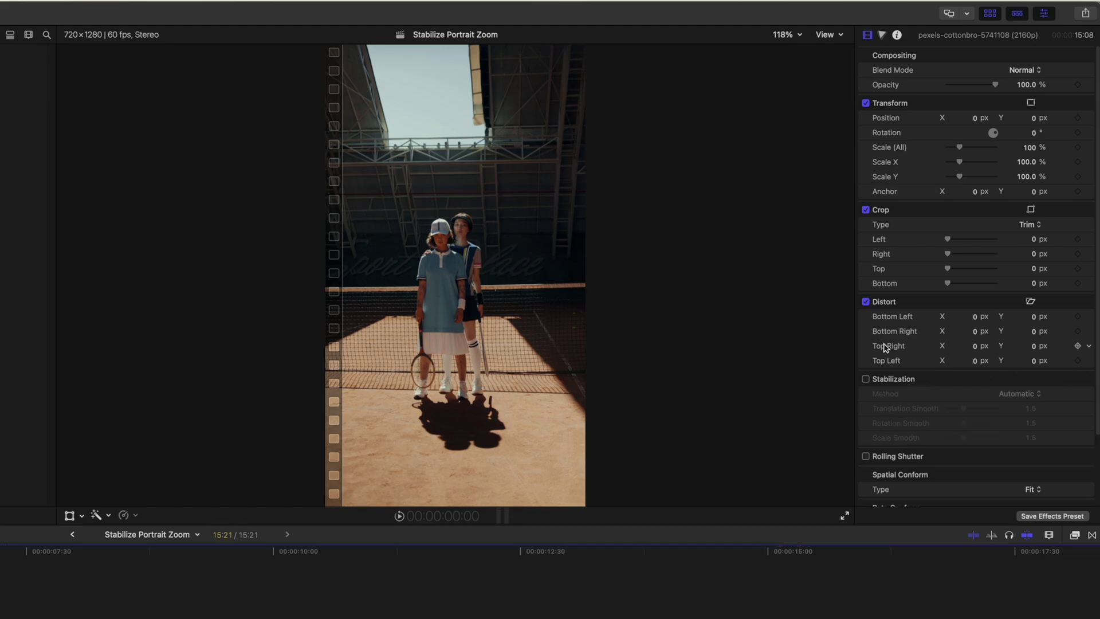
left_click(866, 379)
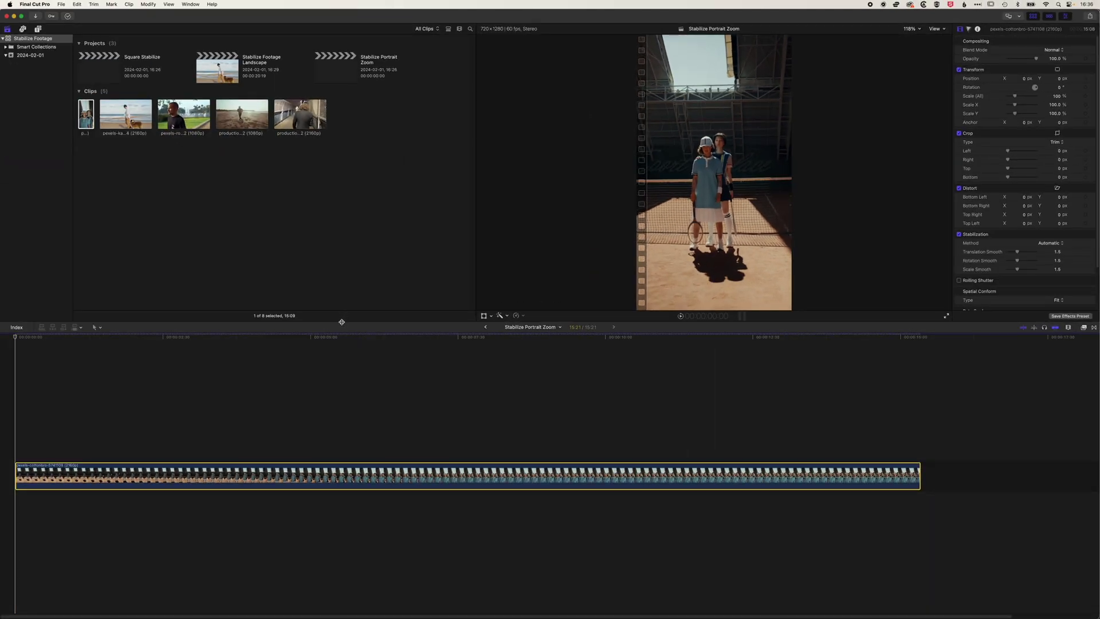
Enlarge the viewer and switch the tennis clip's stabilization method to InertiaCam
left_click_drag(341, 322, 350, 484)
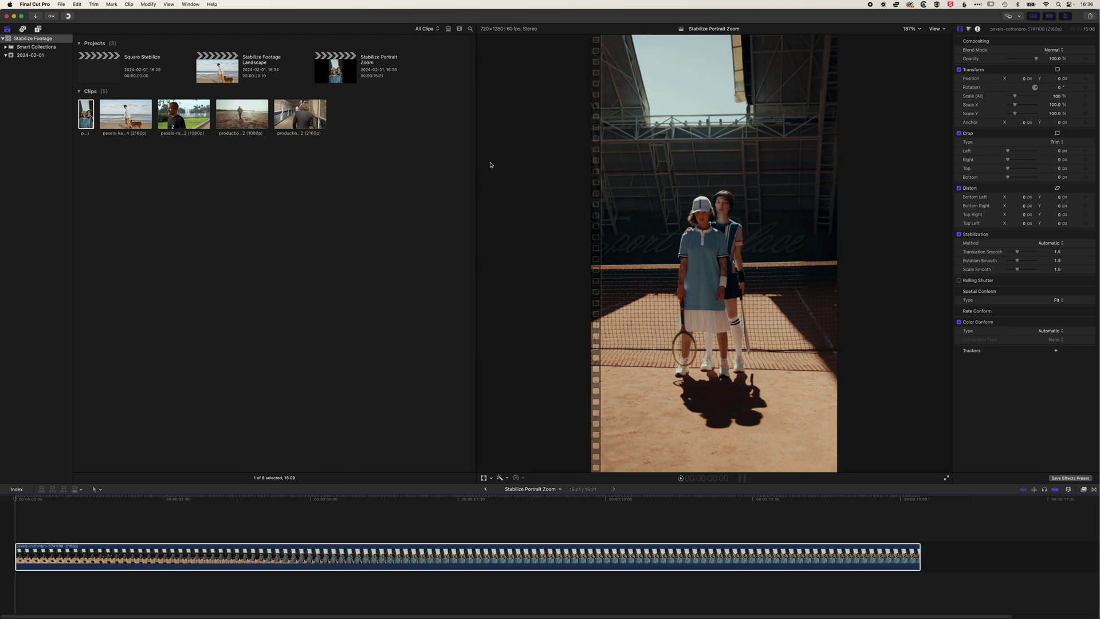
key("space")
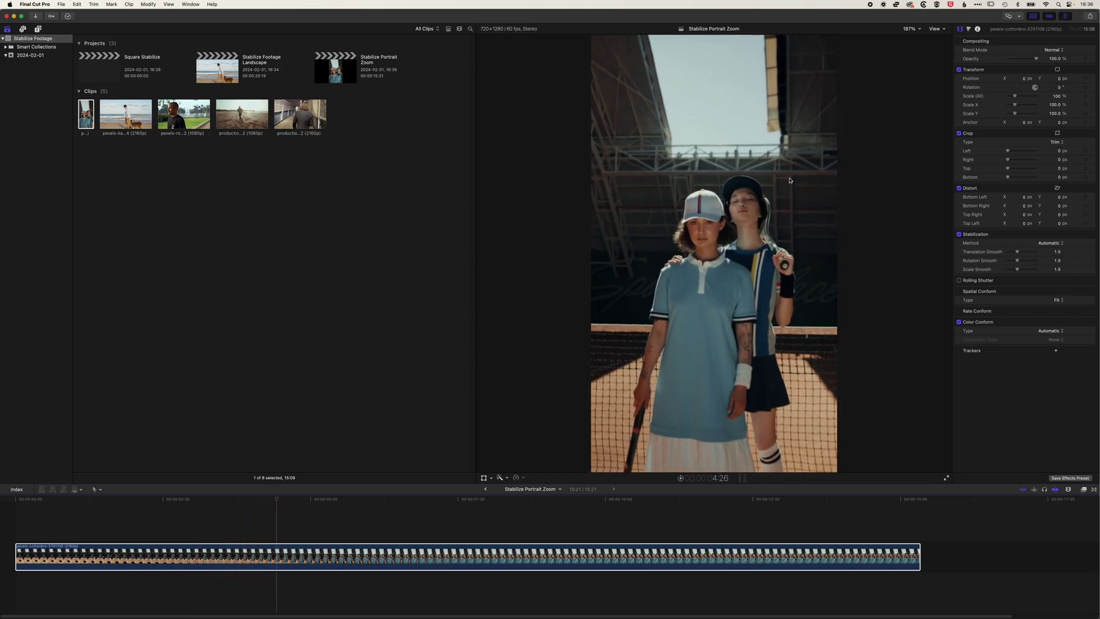
left_click(1053, 245)
left_click(1049, 247)
left_click(1053, 242)
left_click(1053, 252)
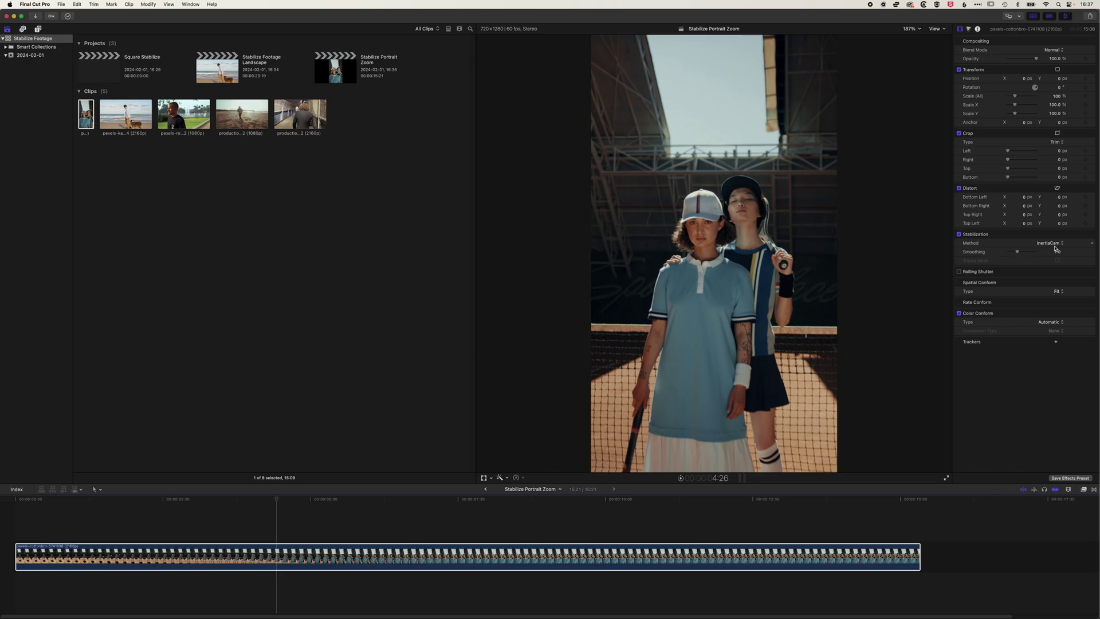
Raise InertiaCam Smoothing to about 2.19 and replay the tennis clip from the start
left_click(567, 349)
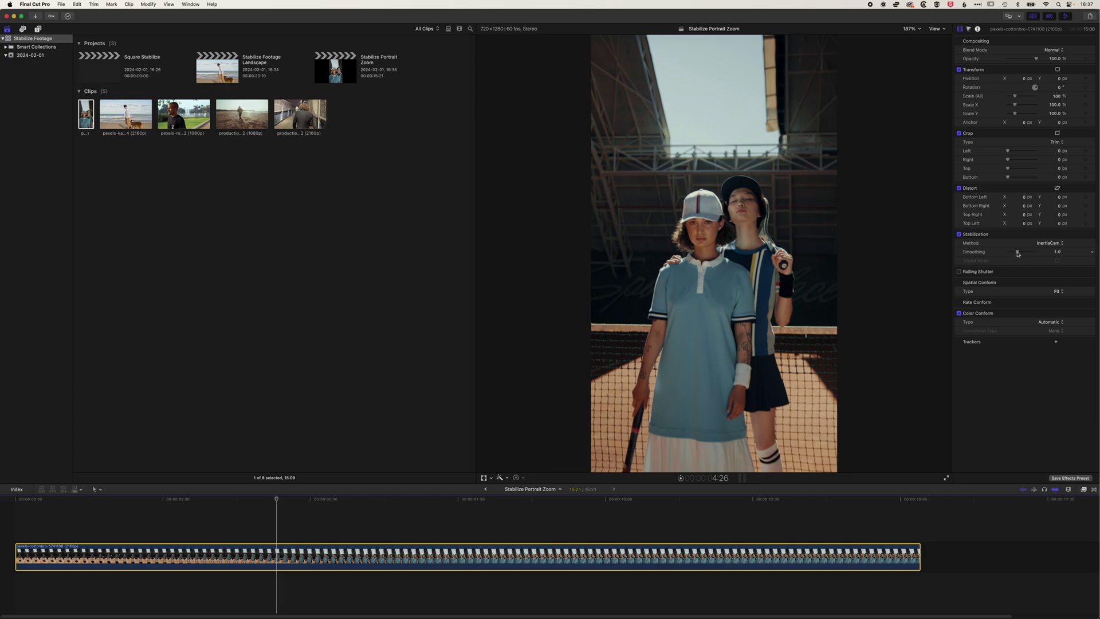
left_click_drag(1020, 253, 1029, 254)
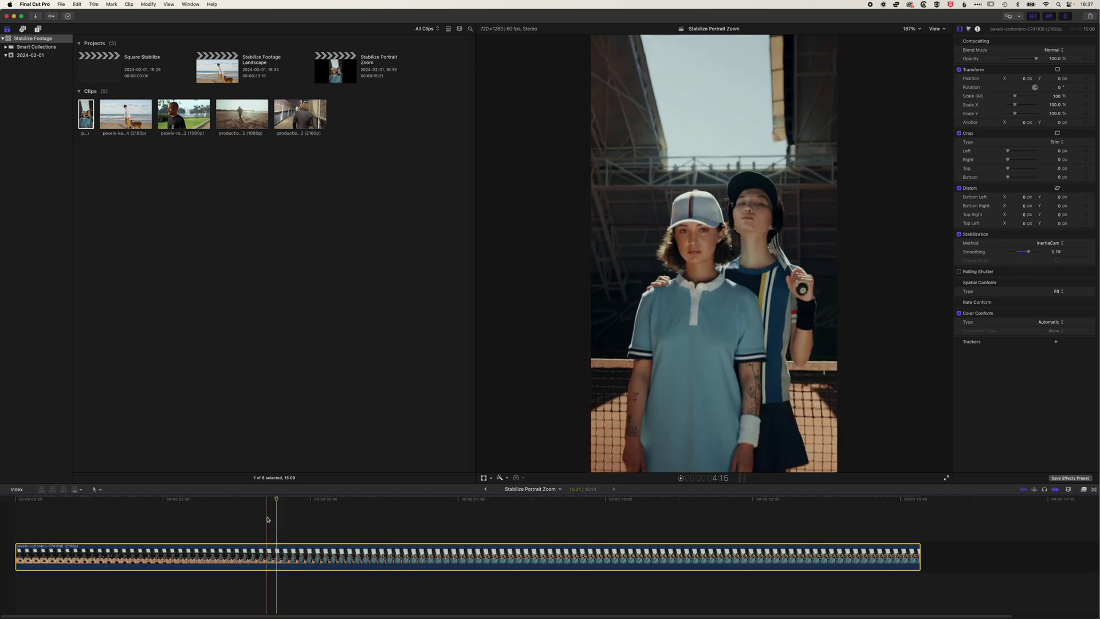
key("Home")
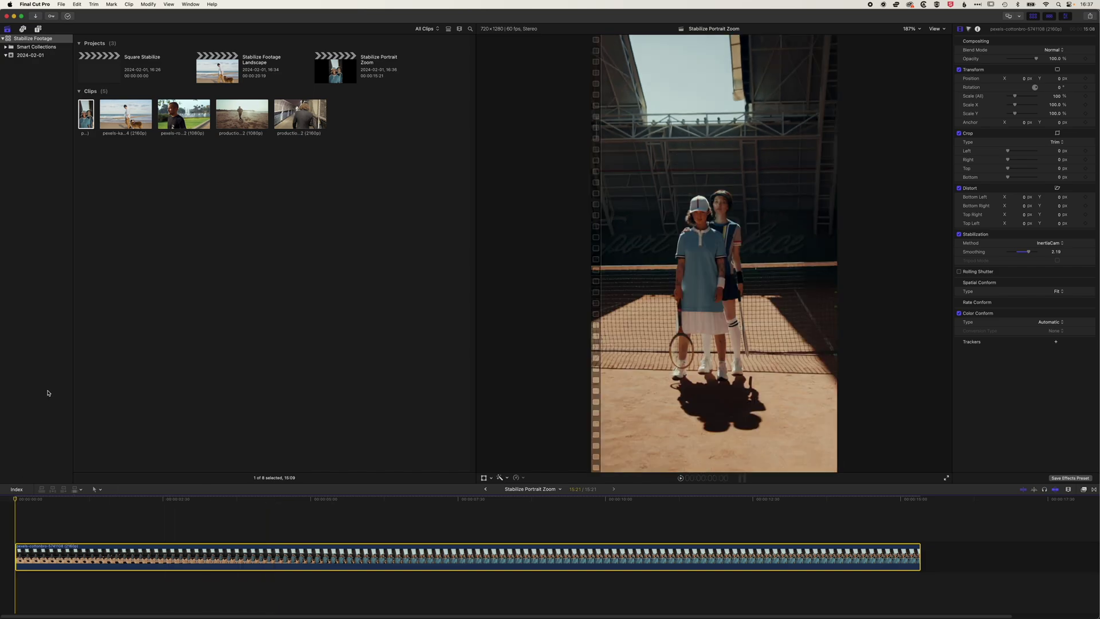
key("space")
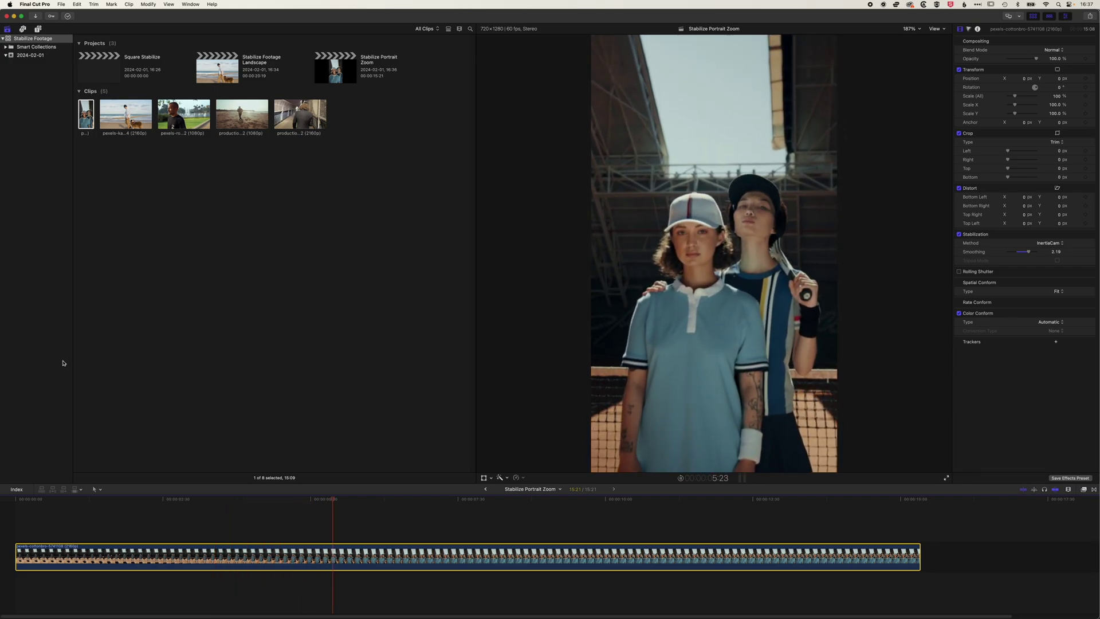
key("Home")
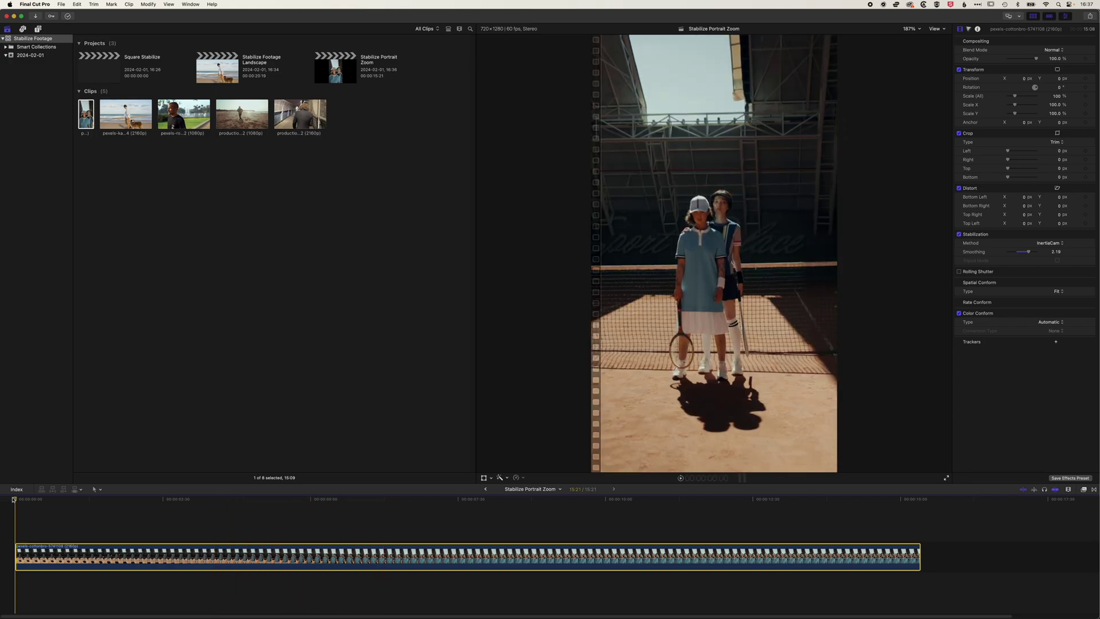
key("space")
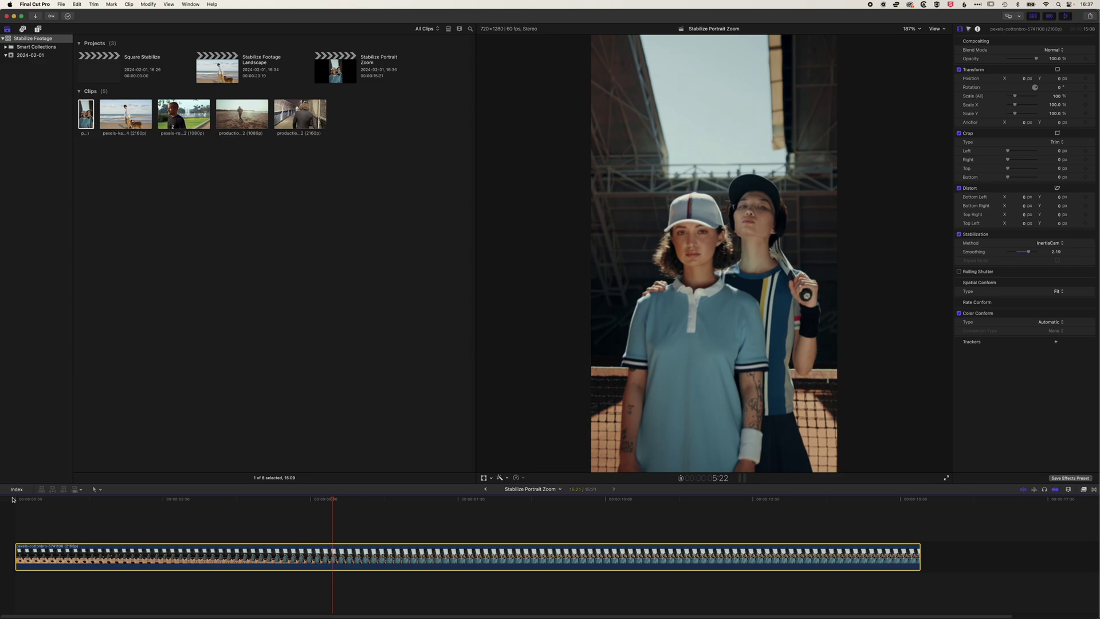
key("space")
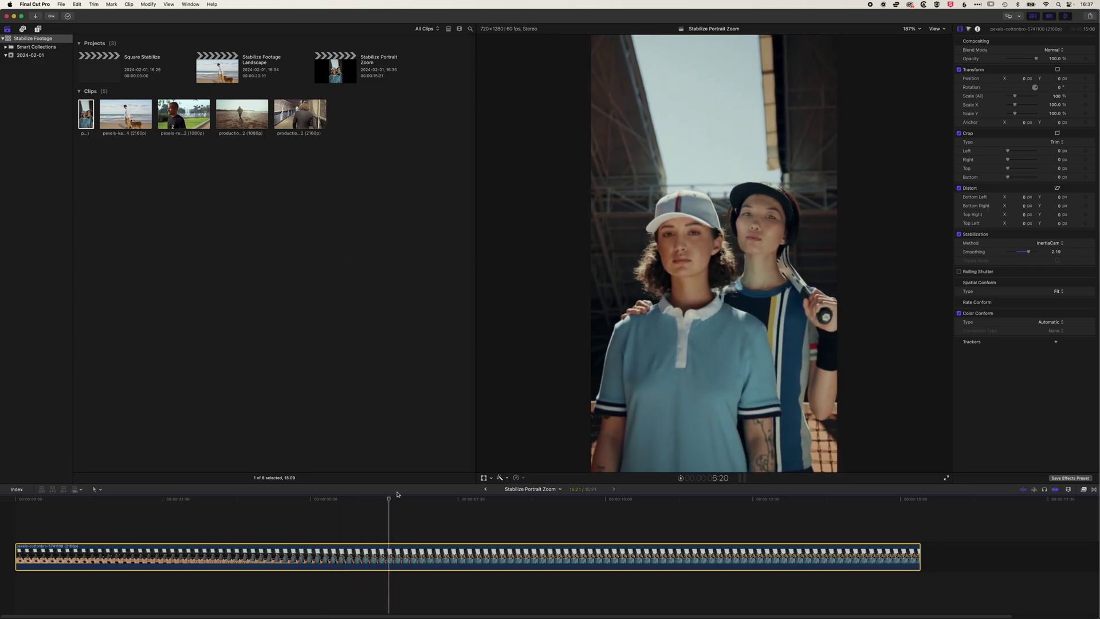
mouse_move(389, 500)
left_mouse_down()
mouse_move(356, 500)
mouse_move(410, 501)
left_mouse_up()
left_click(16, 499)
key("space")
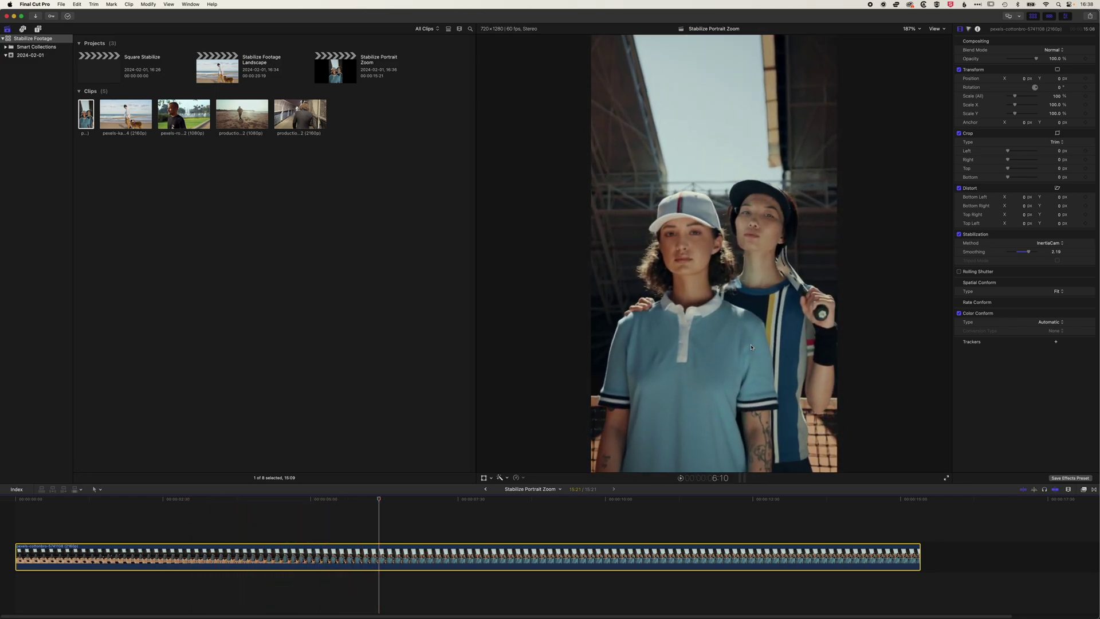
left_click(1064, 242)
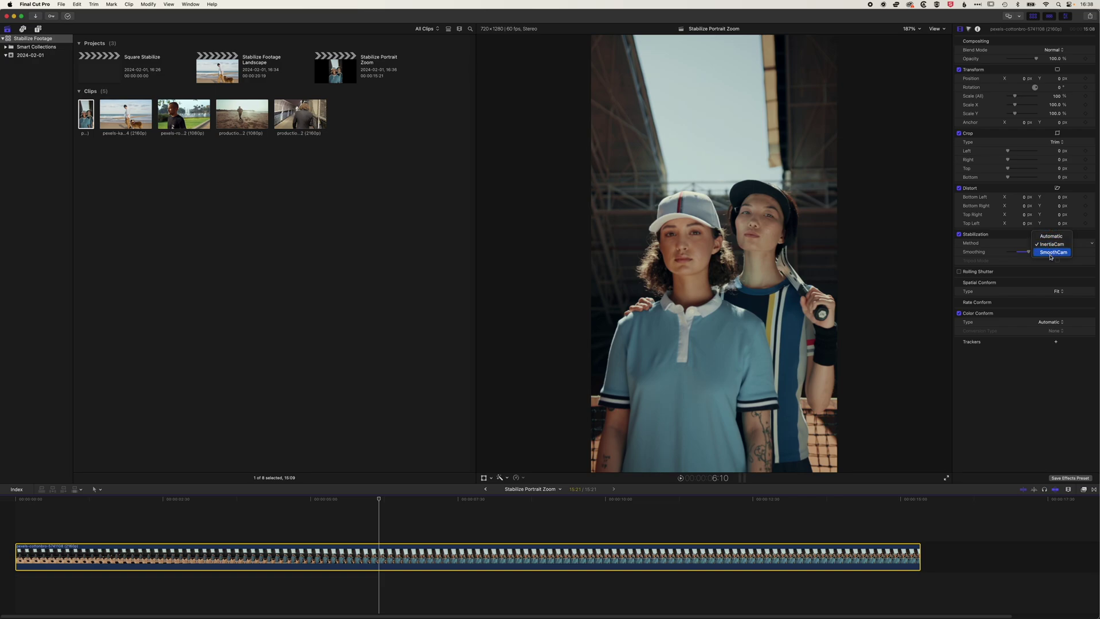
left_click(1052, 253)
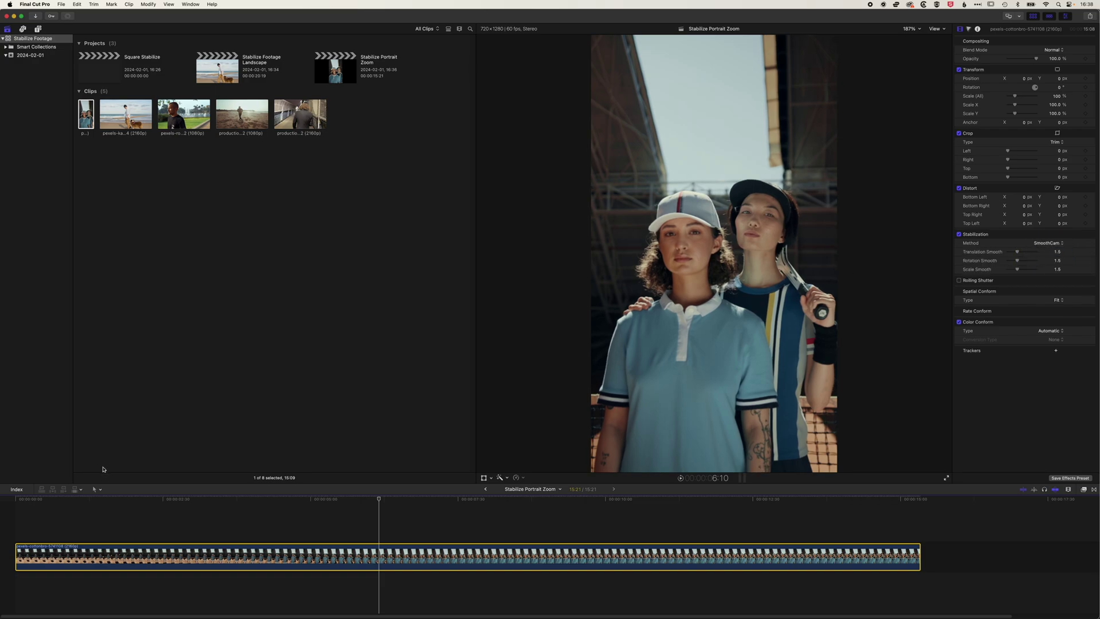
left_click_drag(113, 500, 1, 503)
key("space")
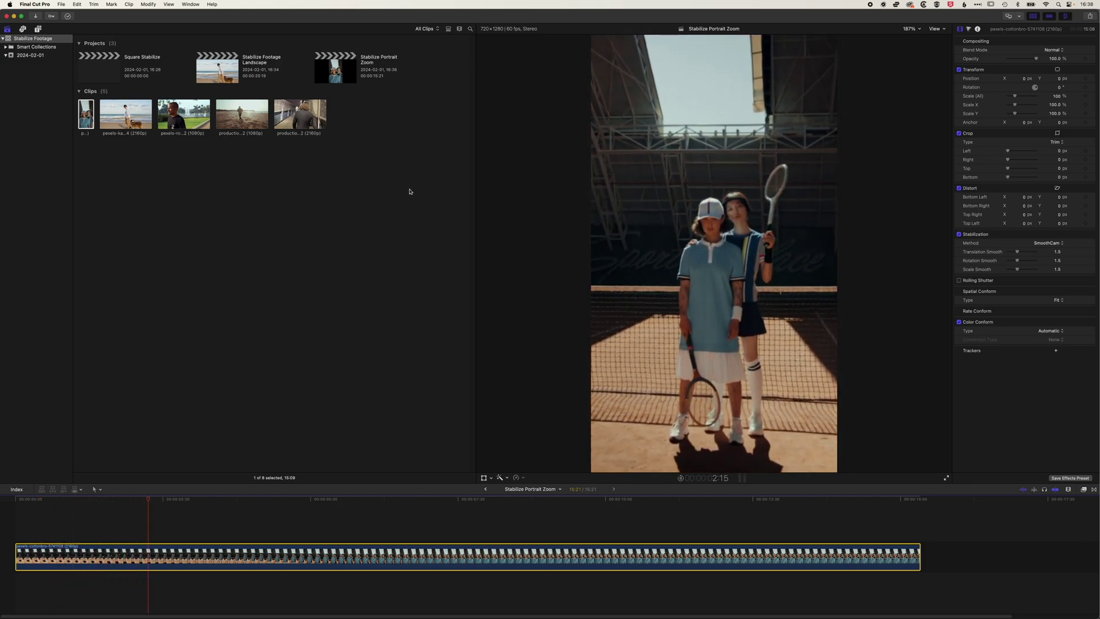
key("space")
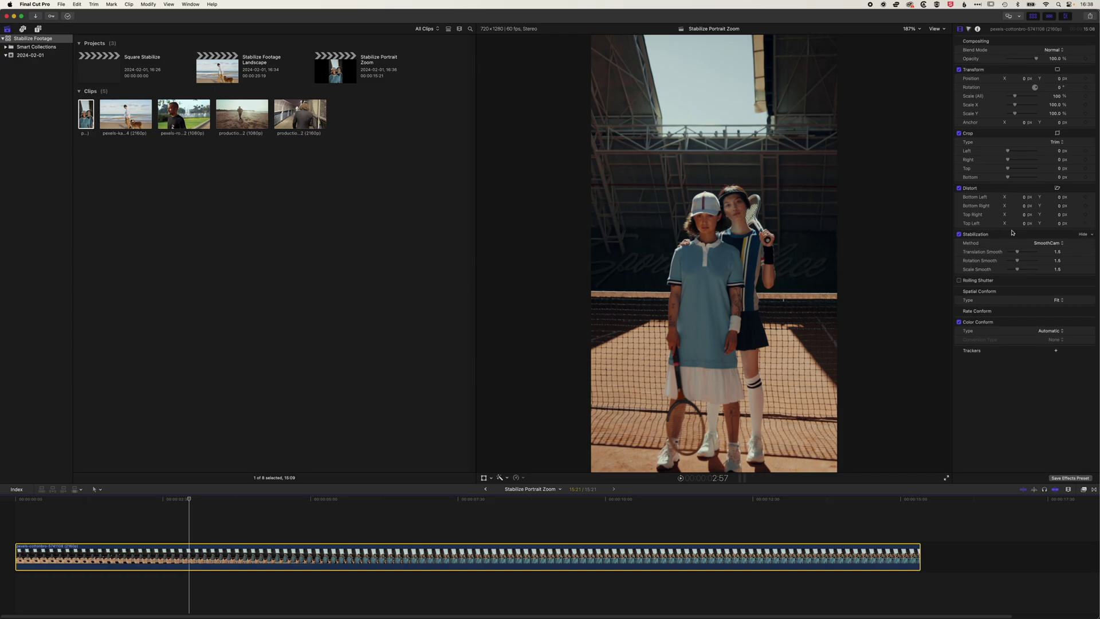
key("space")
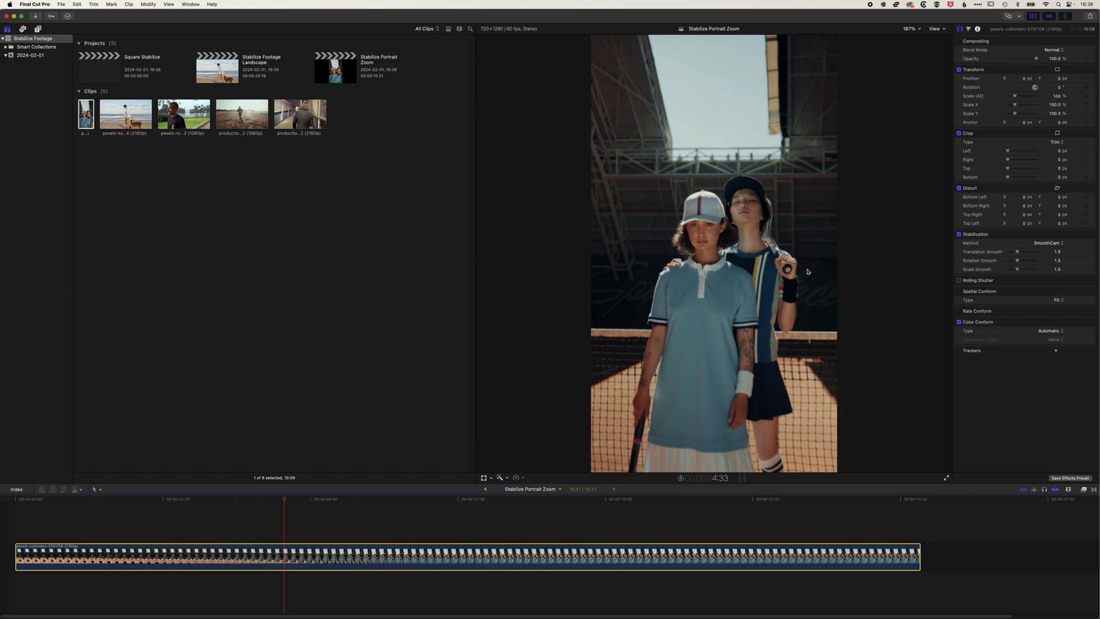
left_click(1055, 247)
left_click(1049, 234)
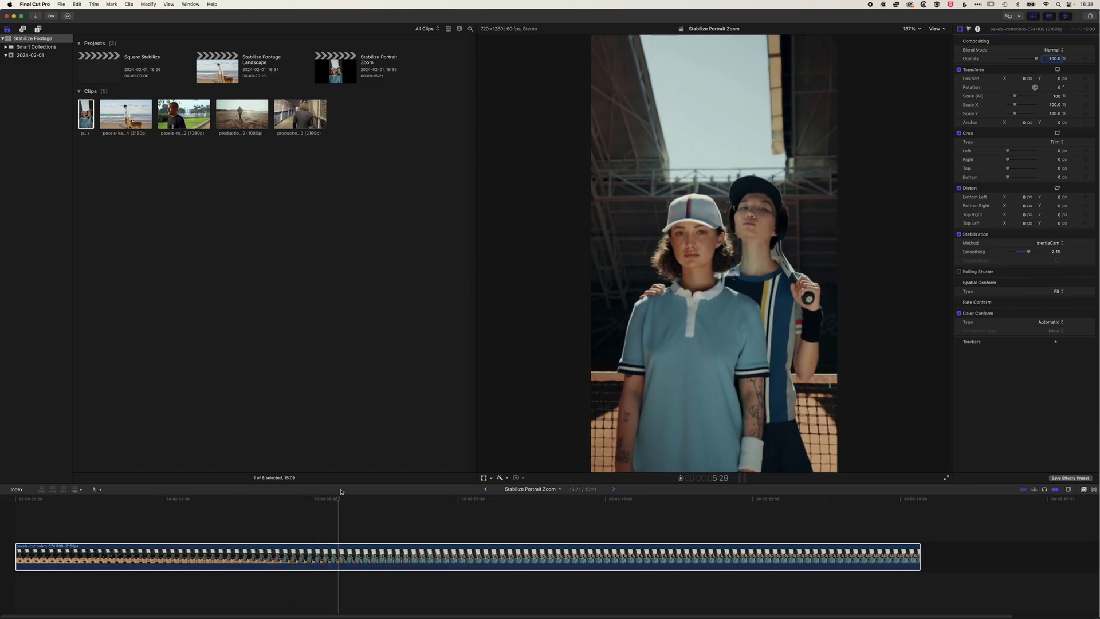
left_click(63, 499)
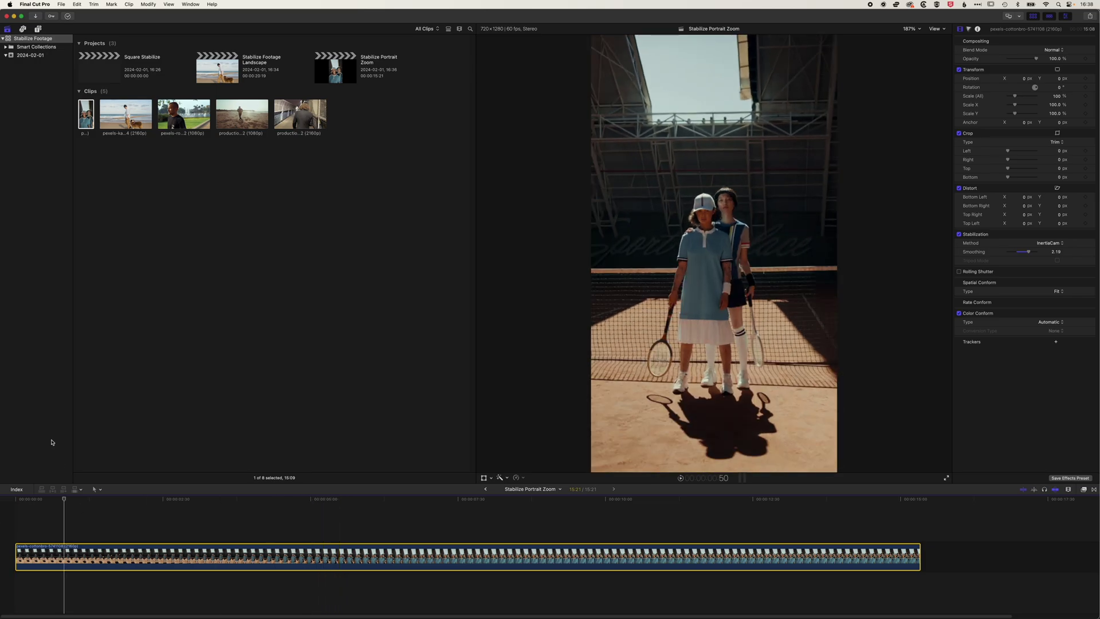
left_click_drag(70, 498, 2, 500)
key("space")
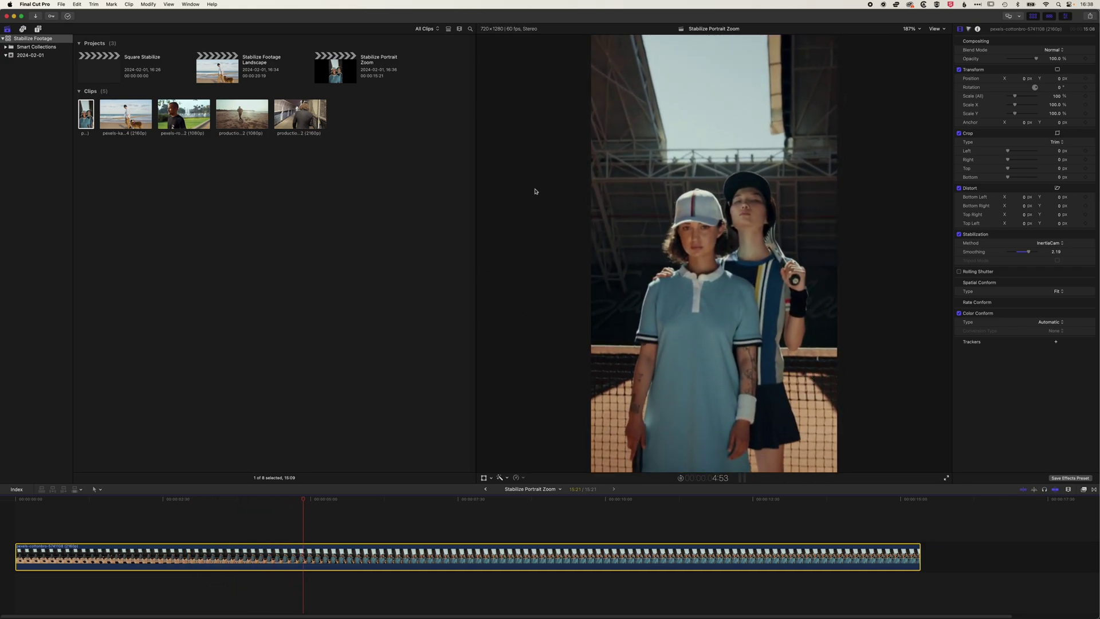
key("space")
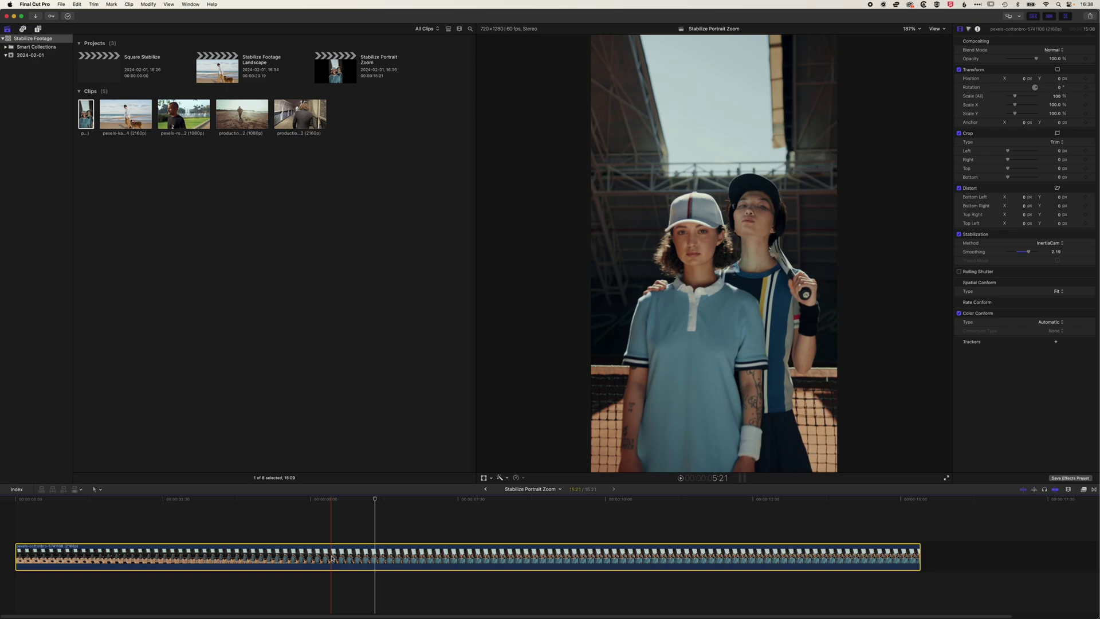
Copy the stabilized tennis clip and paste it into the Square Stabilize project
left_click(74, 4)
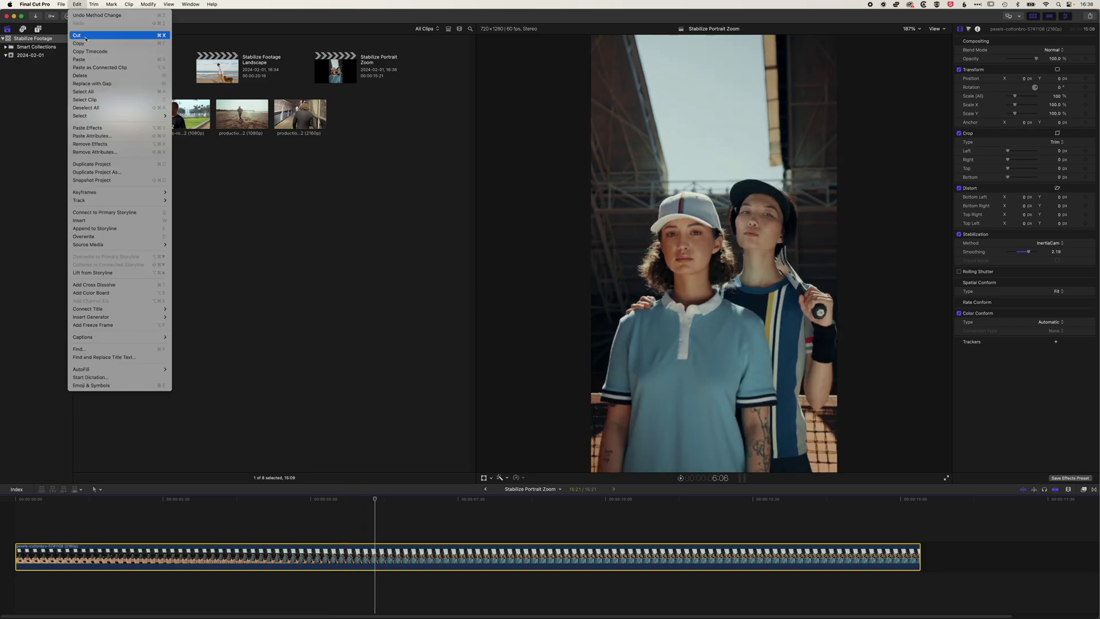
left_click(85, 44)
left_click(181, 95)
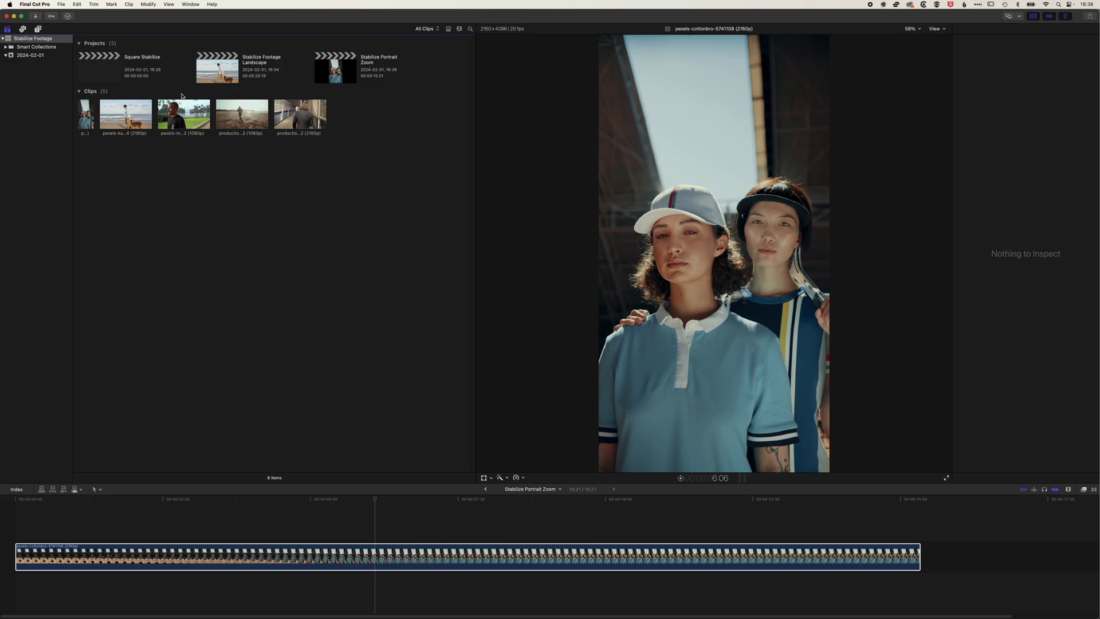
double_click(103, 76)
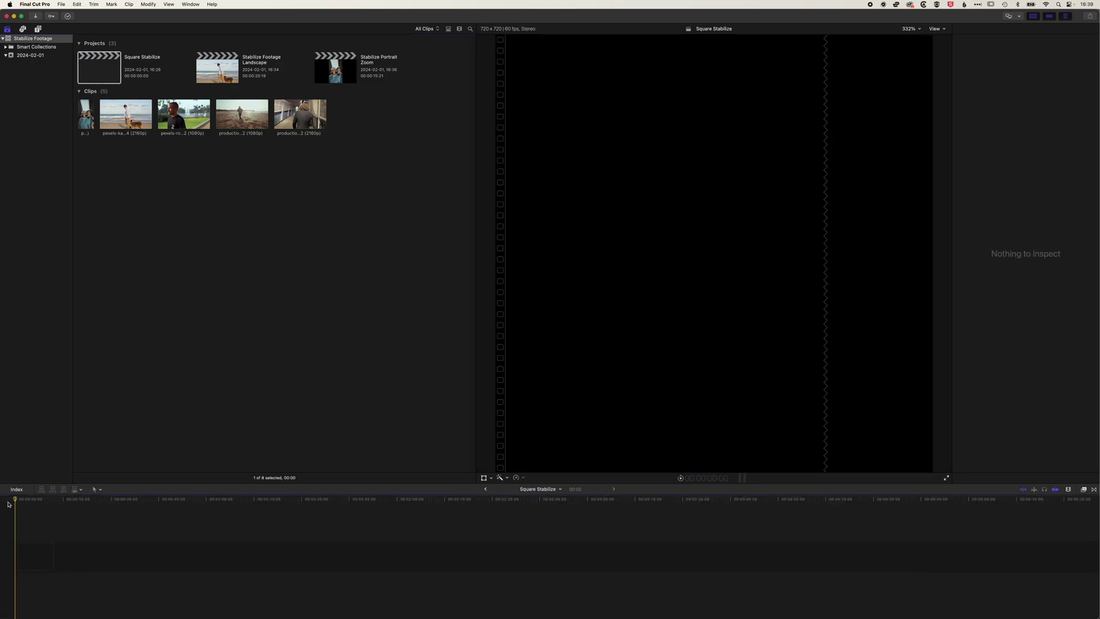
key("super+v")
Set Spatial Conform to Fill, play the clip from the start, and fit the timeline
left_click(45, 507)
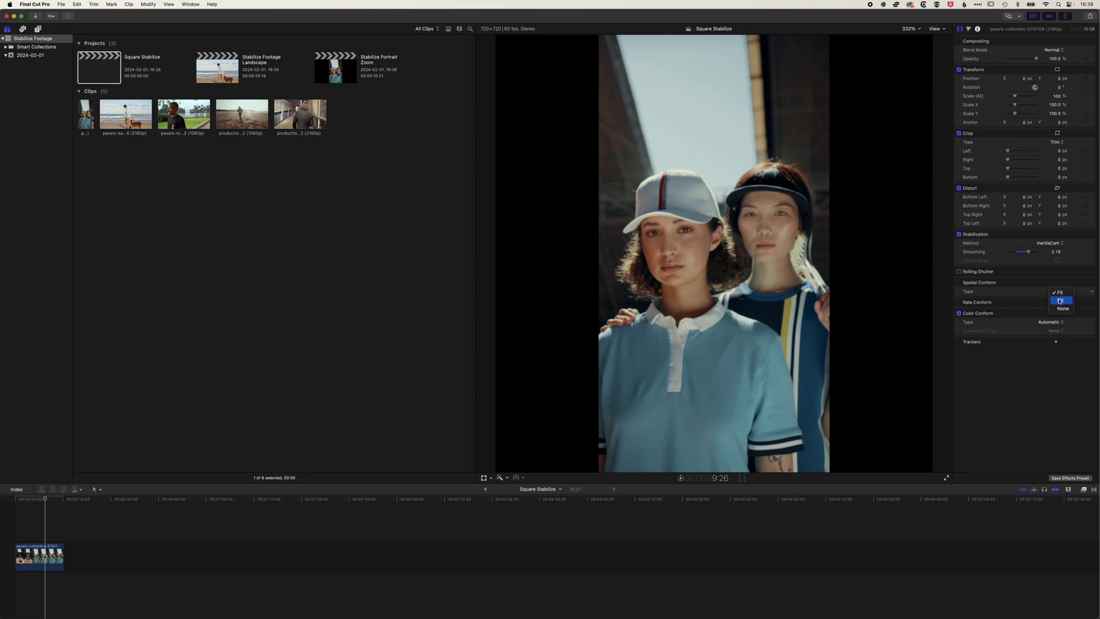
left_click(1059, 300)
key("Home")
key("space")
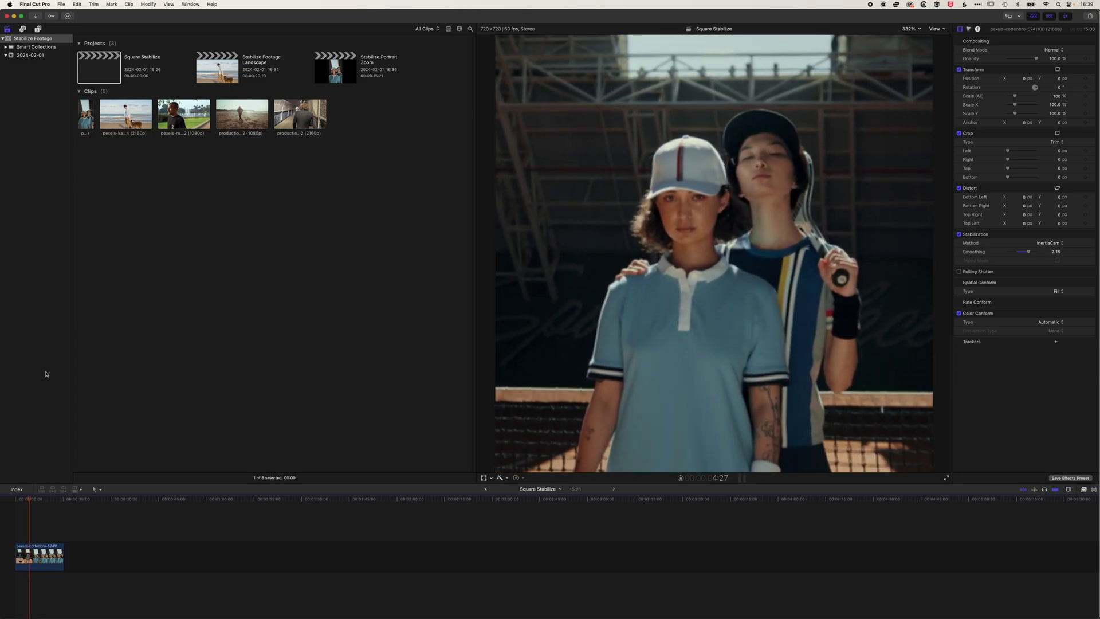
key("space")
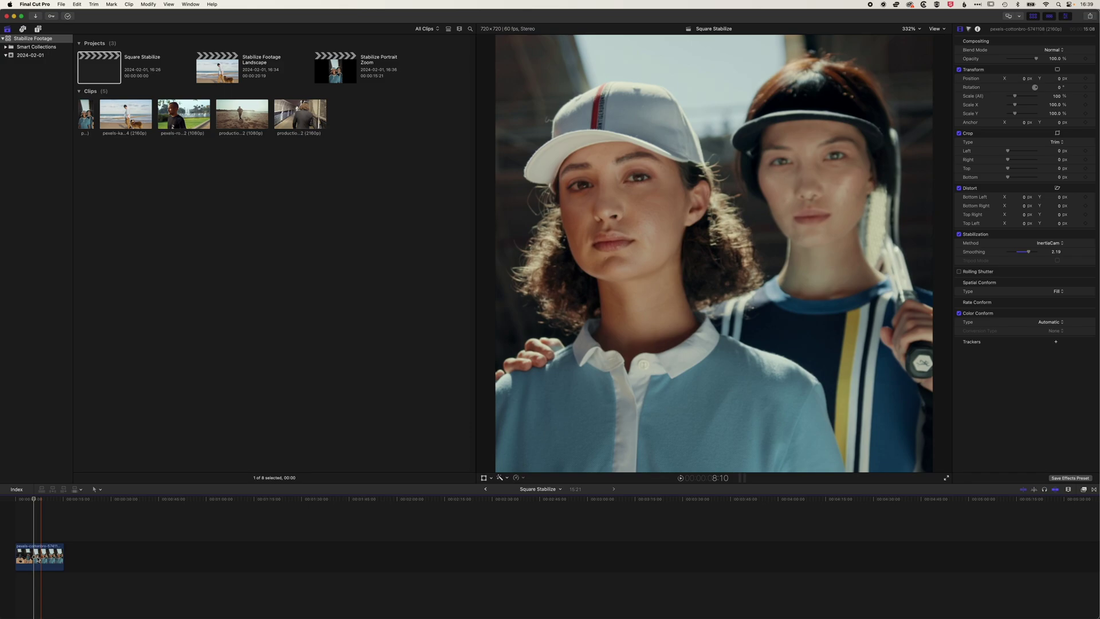
key("shift+z")
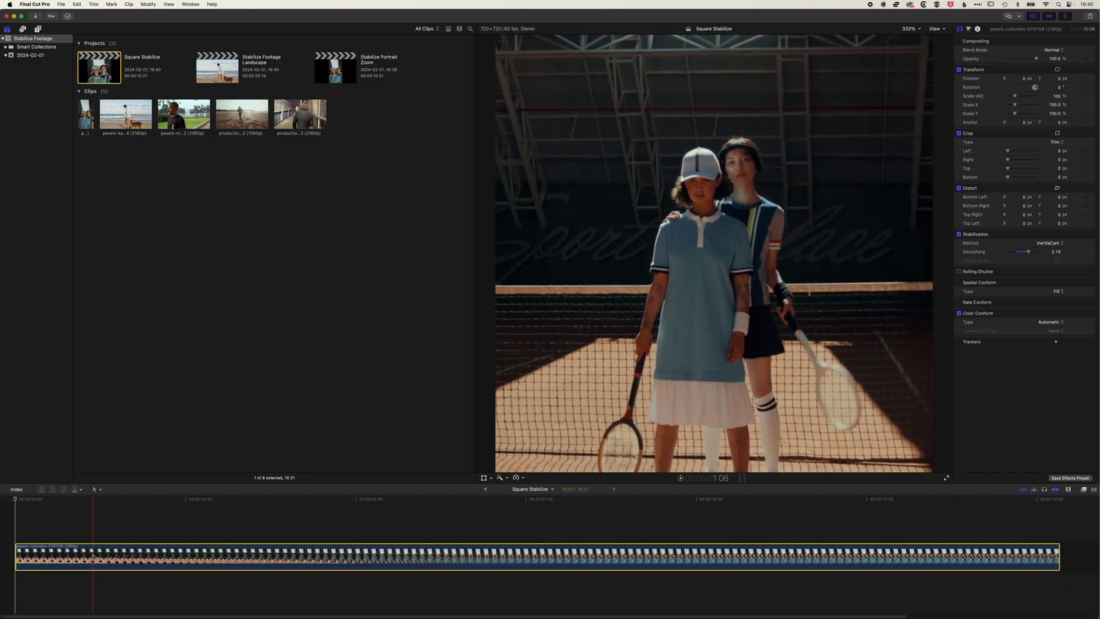
Duplicate the tennis clip above itself and paste both copies into the landscape project
left_click_drag(100, 557, 98, 523)
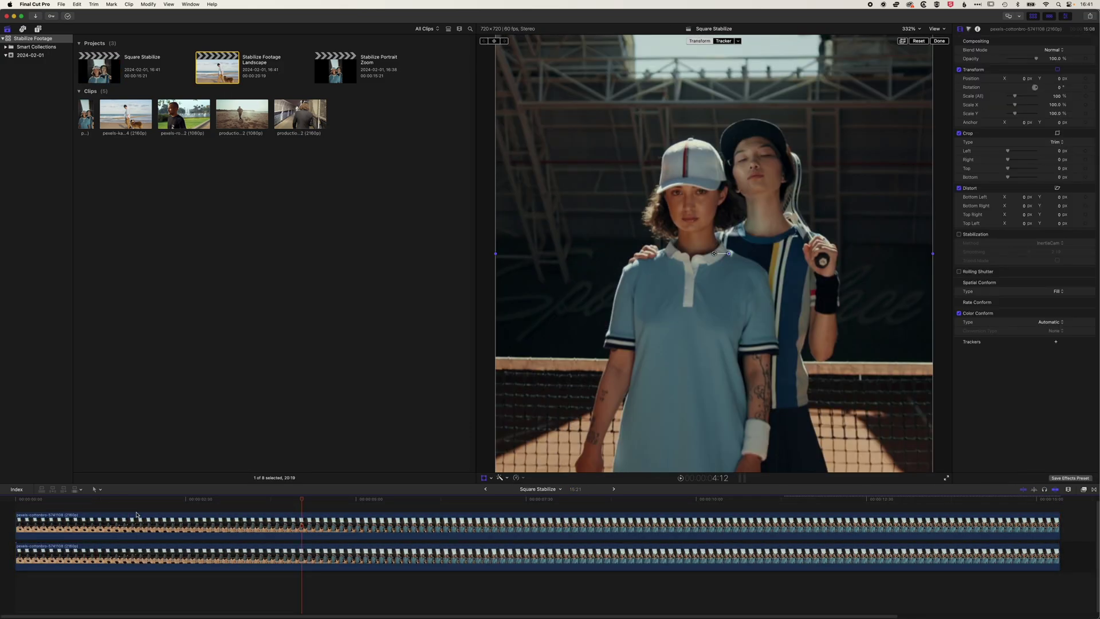
left_click_drag(244, 508, 294, 565)
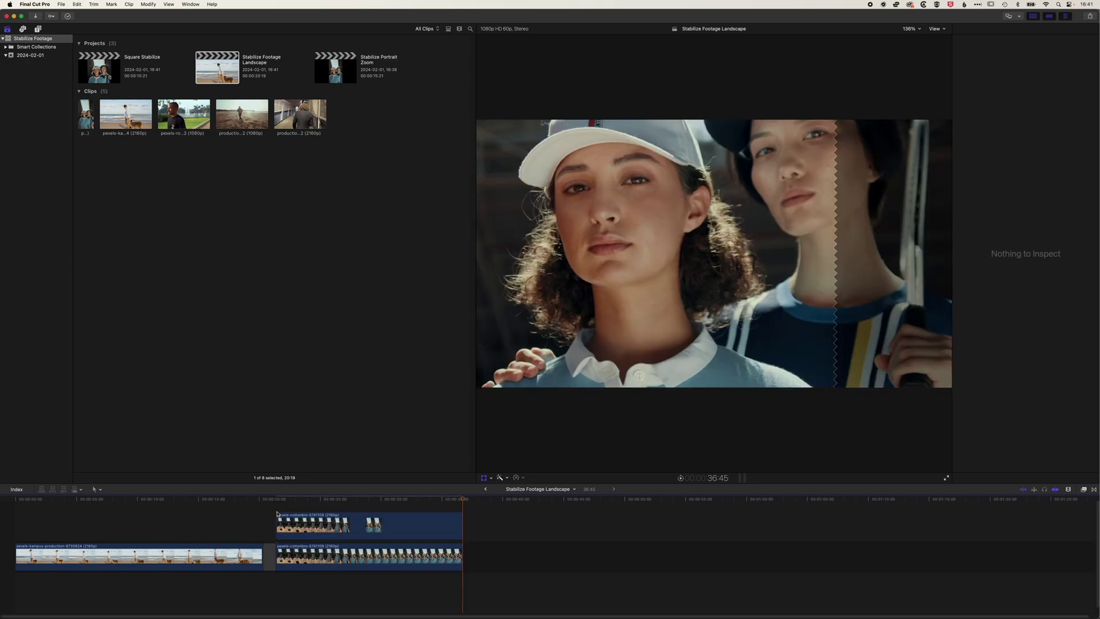
left_click(286, 523)
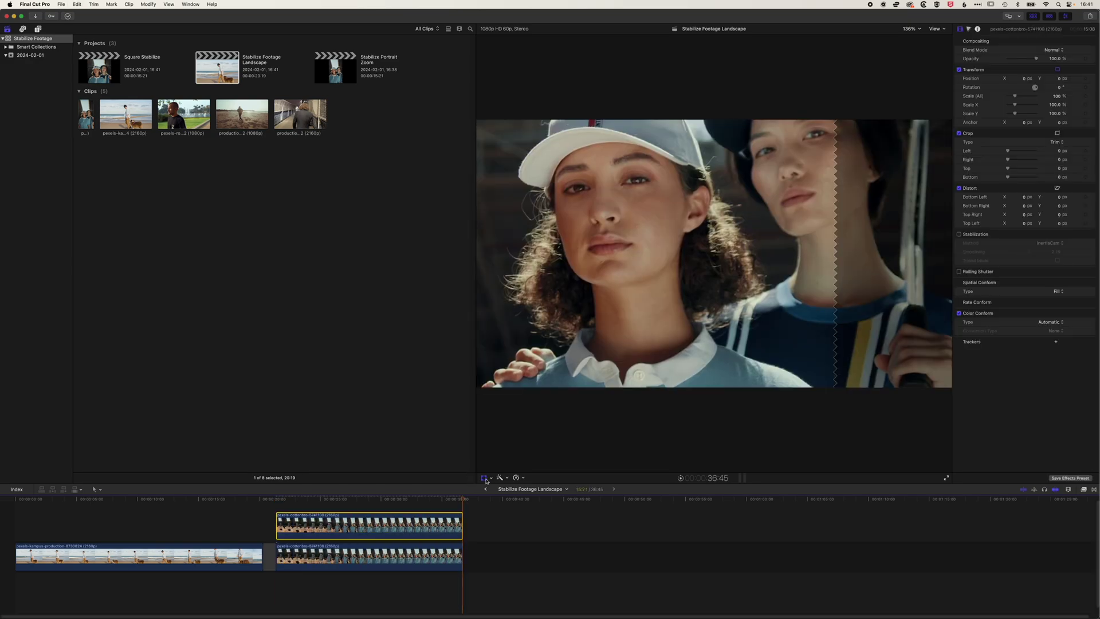
Set both pasted tennis clips to Spatial Conform Fit and shift the upper one left
left_click_drag(430, 585, 392, 530)
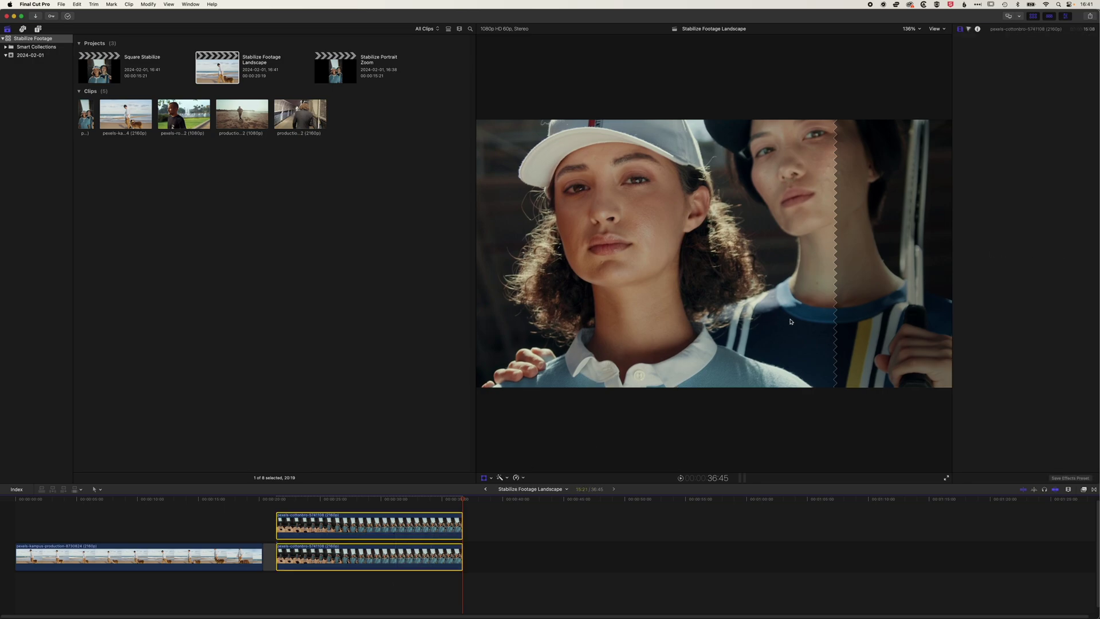
left_click(1061, 294)
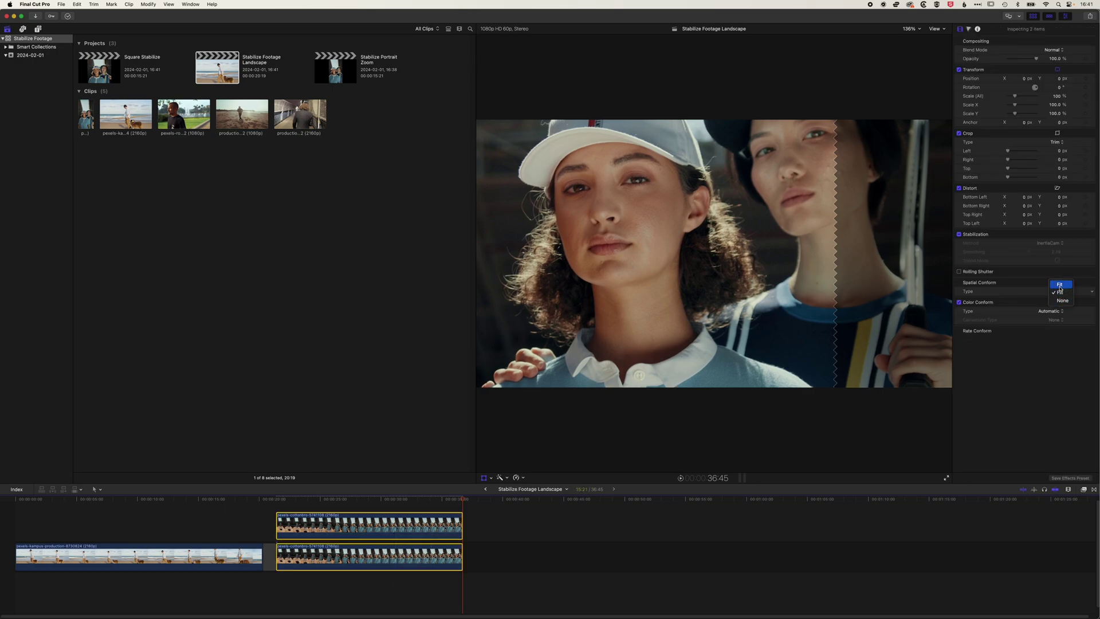
left_click(1059, 284)
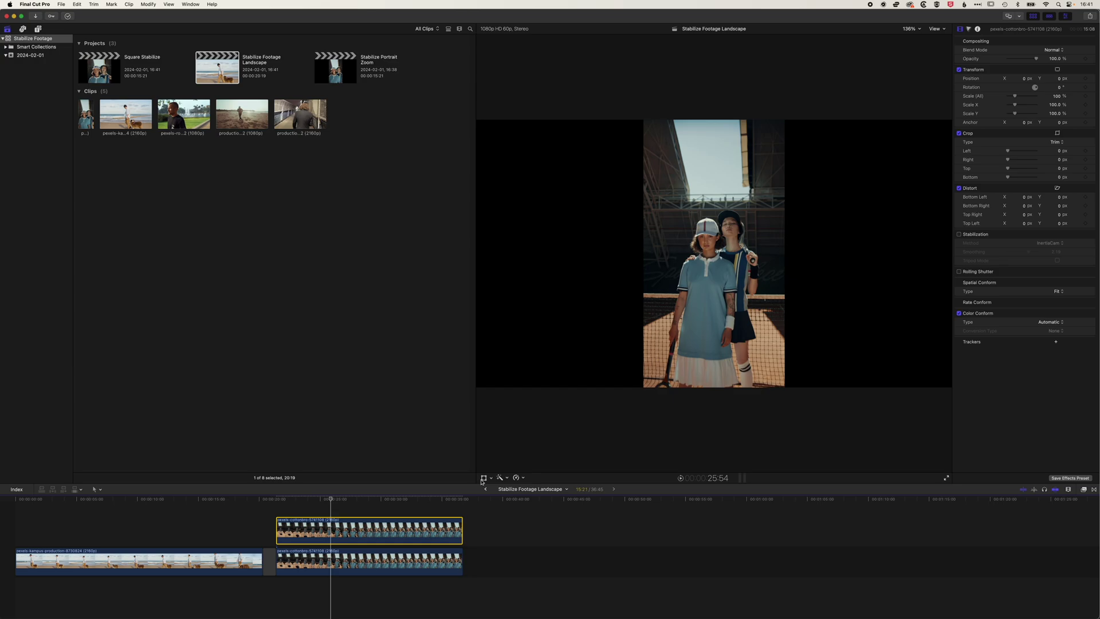
left_click(484, 478)
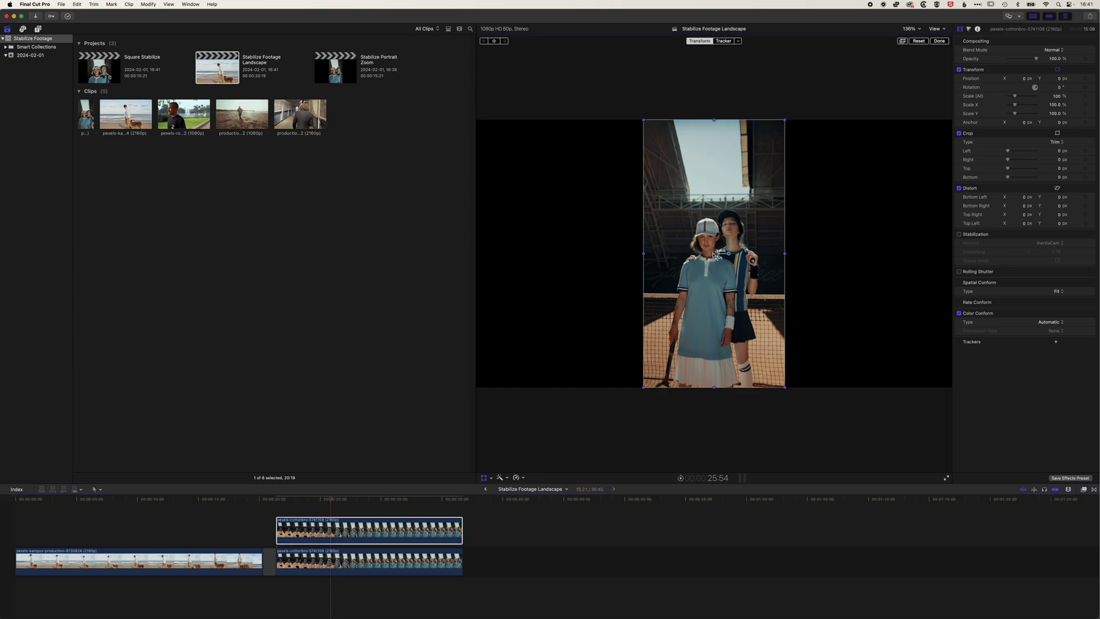
left_click_drag(715, 254, 617, 254)
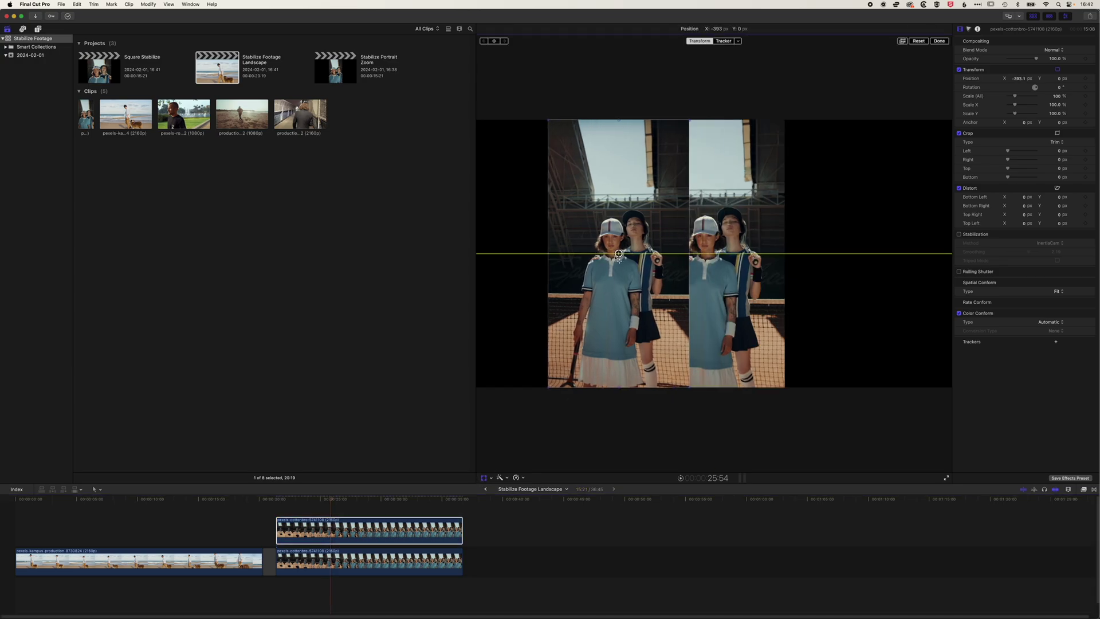
left_click(401, 563)
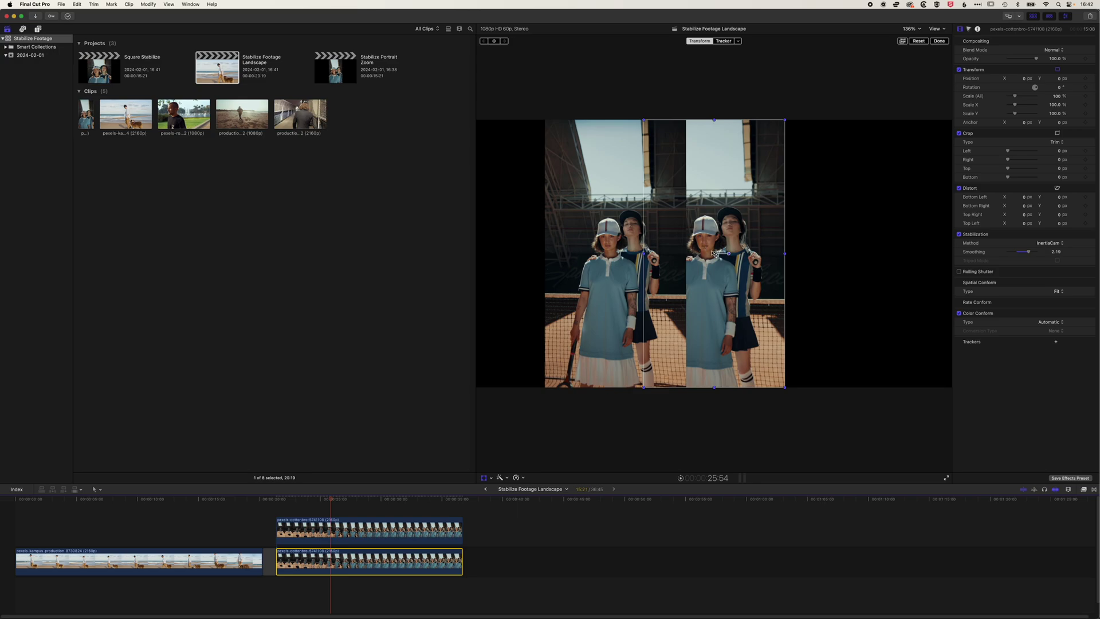
Move the lower tennis clip right, leaving a gap, and replay the side-by-side comparison
left_click_drag(716, 255, 775, 254)
left_click_drag(340, 501, 281, 499)
key("shift+t")
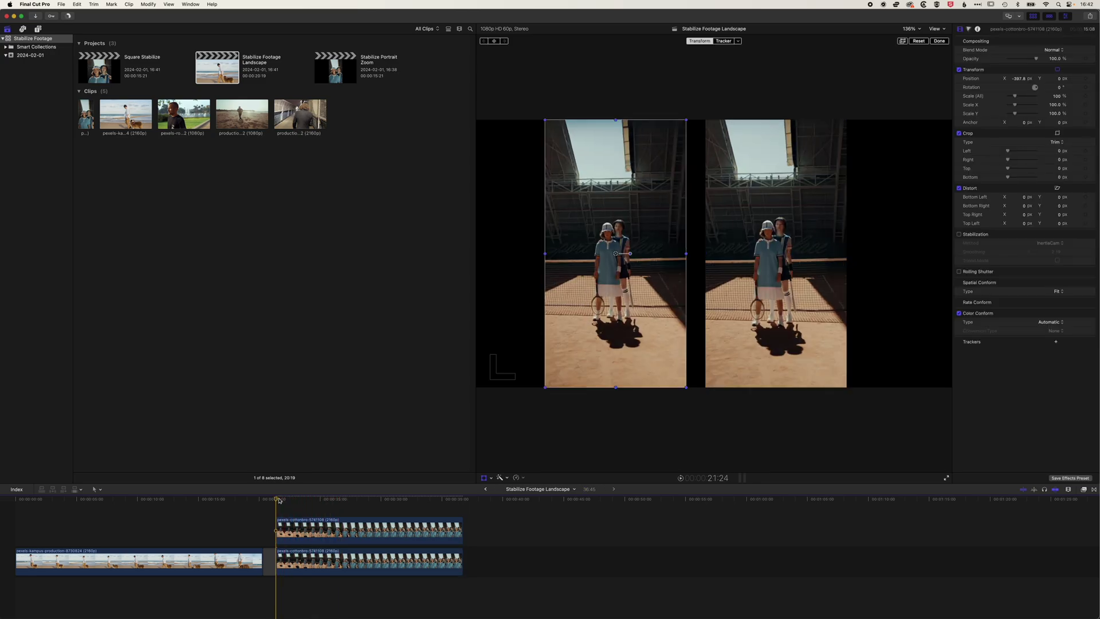
key("shift+t")
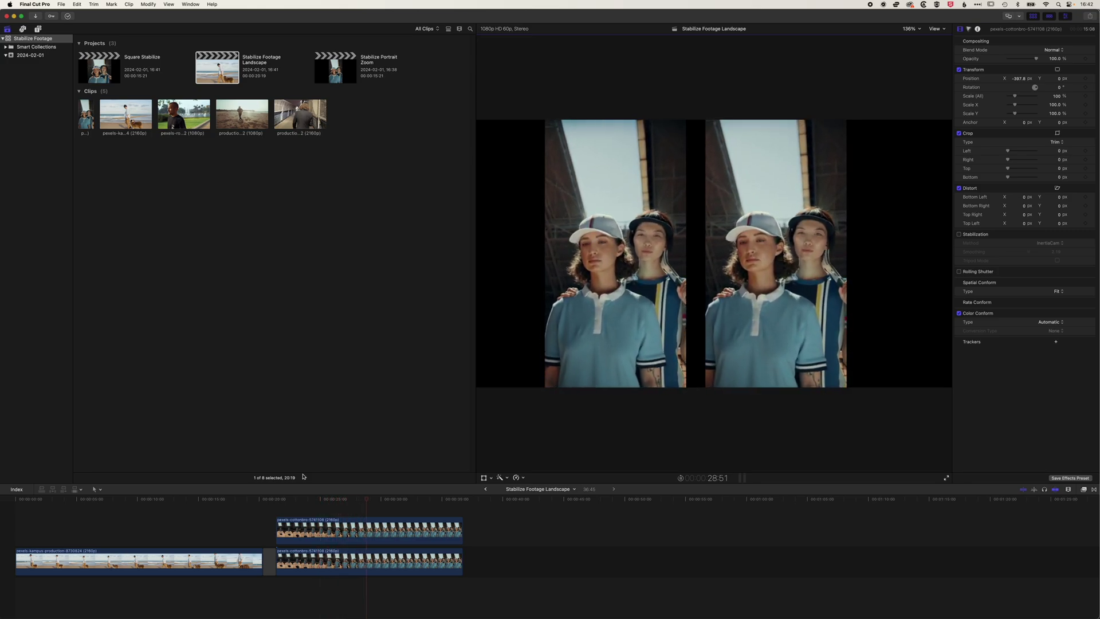
left_click(313, 500)
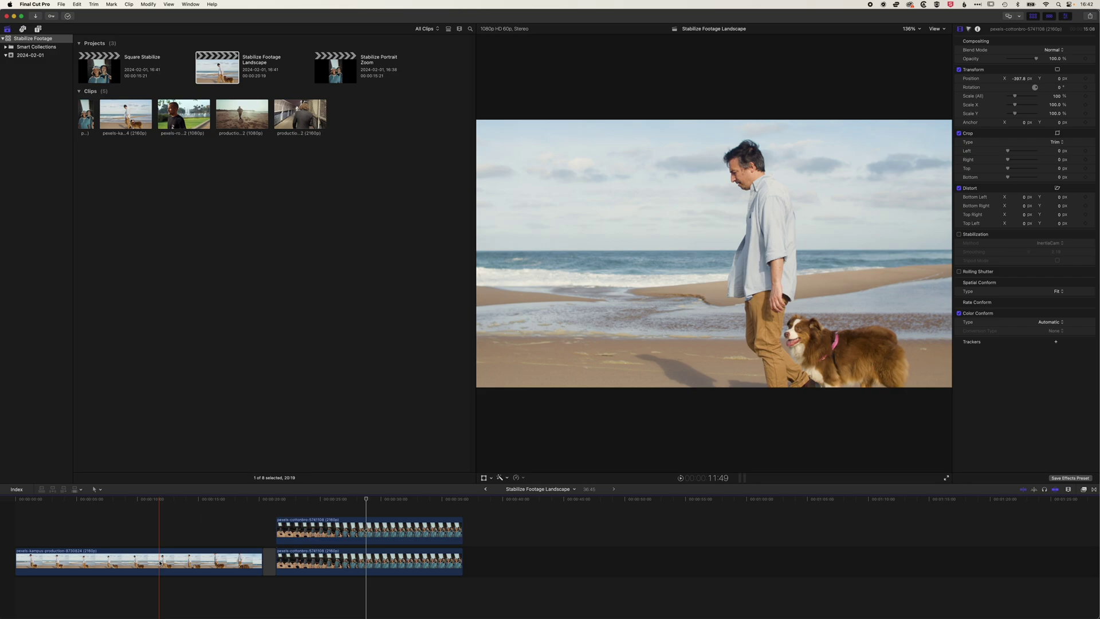
Duplicate the beach clip, turn stabilization off on the upper copy, and lower the original's Translation Smooth
key("c")
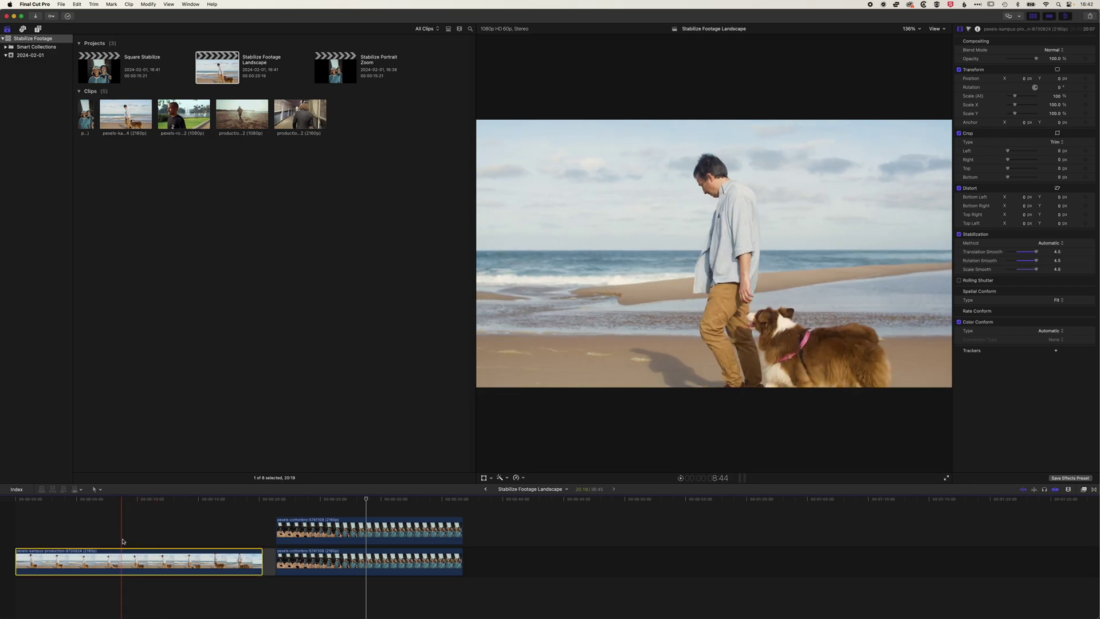
left_click_drag(125, 560, 126, 530)
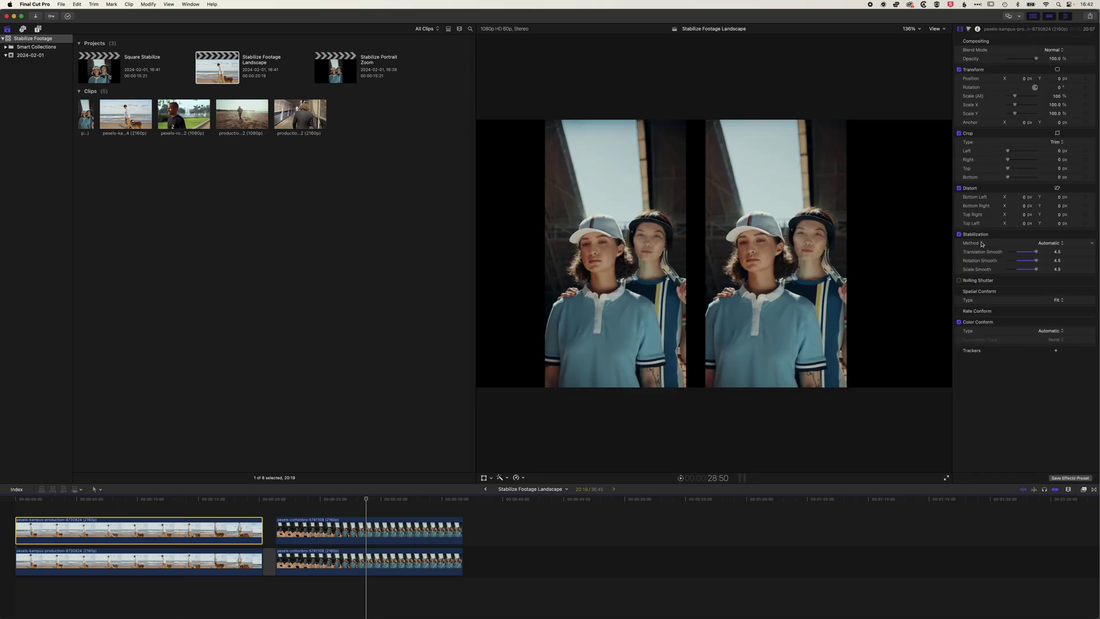
left_click(959, 235)
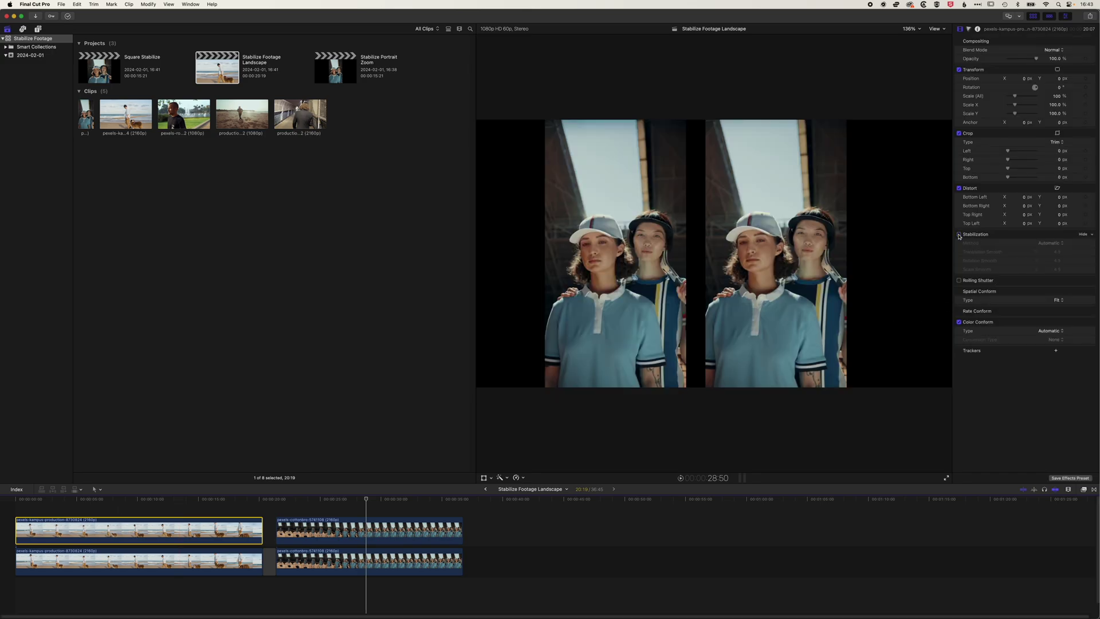
left_click(119, 571)
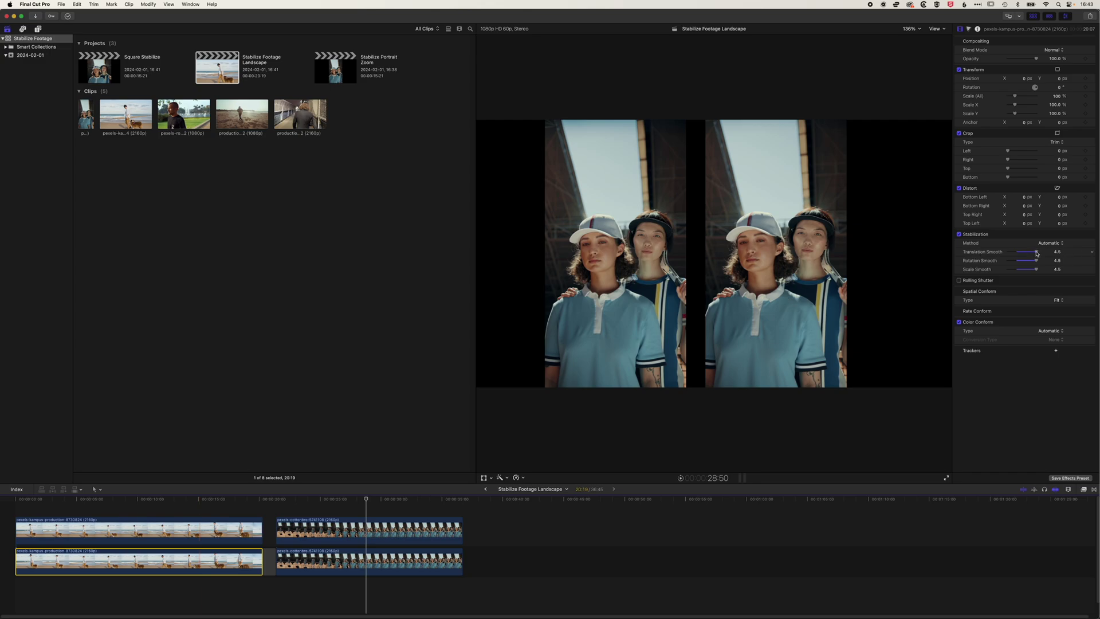
left_click_drag(1037, 253, 1018, 253)
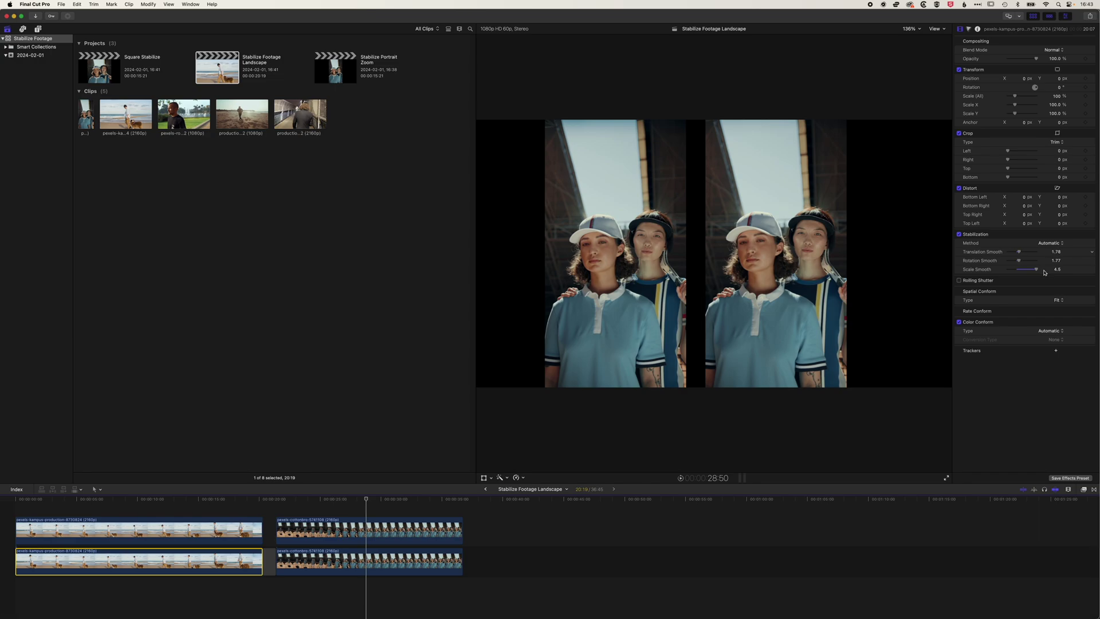
Select both beach clips and scale them down to 38%
left_click(116, 530)
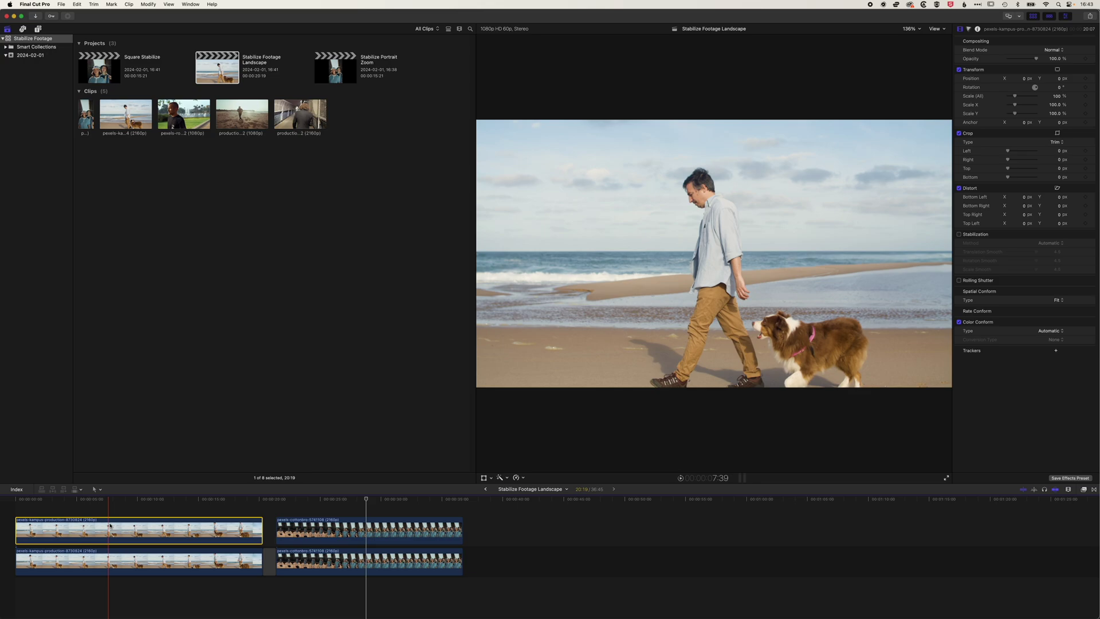
left_click(106, 551, "super")
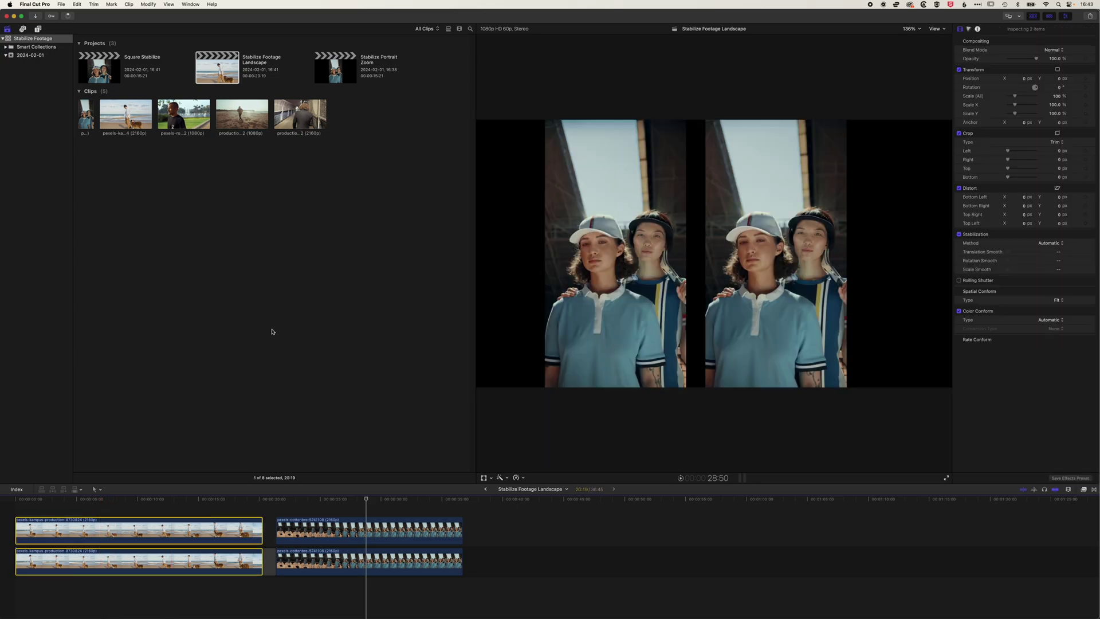
left_click(195, 497)
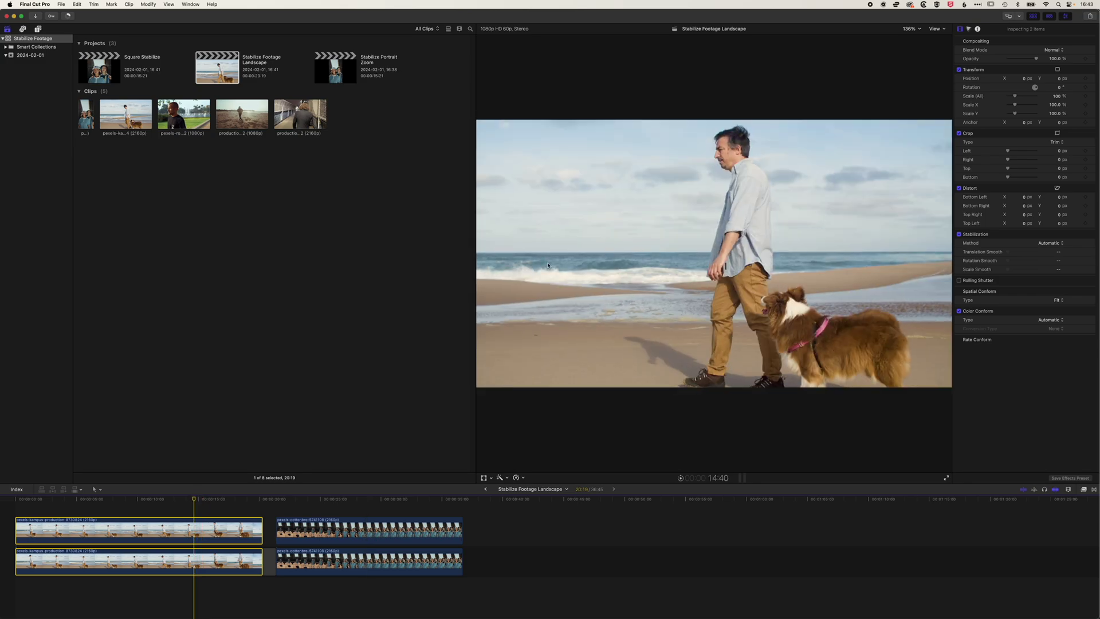
left_click_drag(1014, 98, 1011, 97)
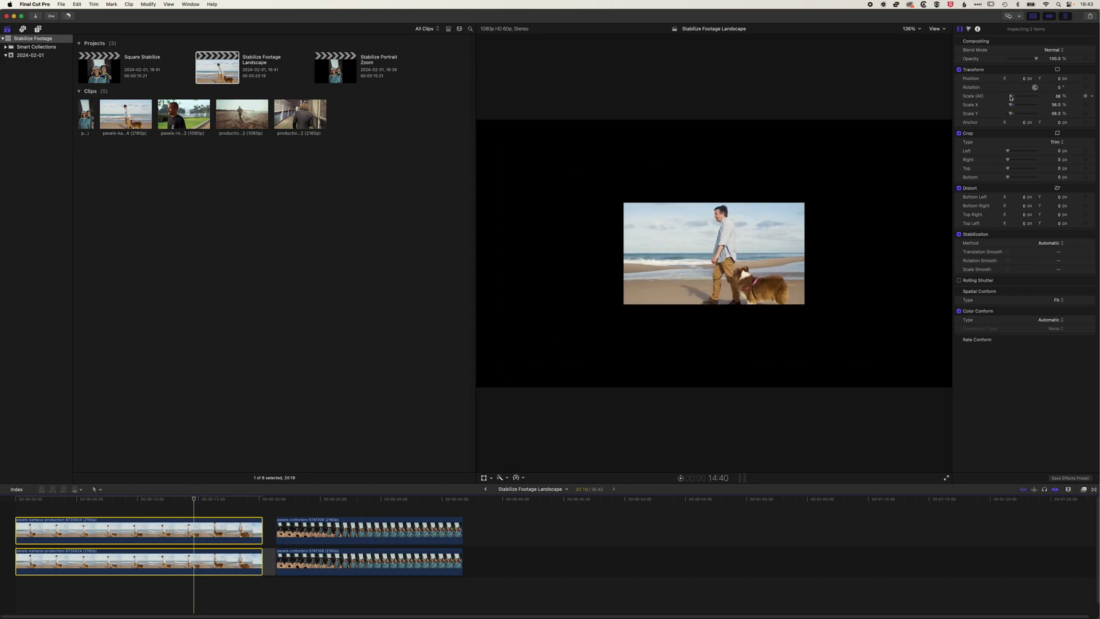
With the Transform controls on, move the unstabilized upper beach clip to the left side of the frame
left_click(145, 526)
left_click(144, 526)
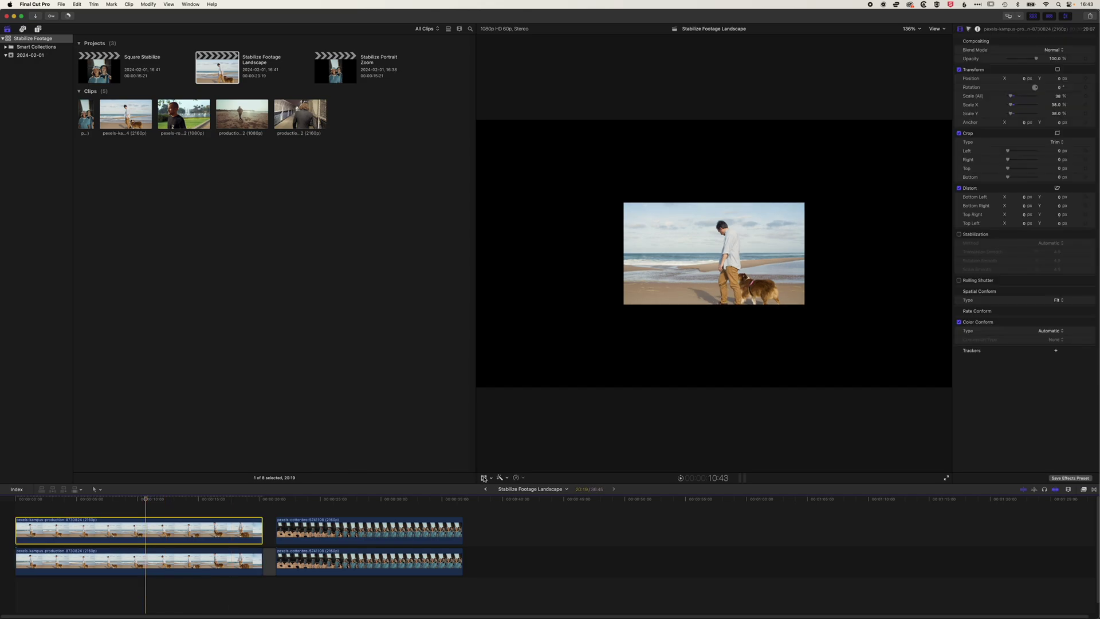
left_click(483, 477)
left_click_drag(706, 253, 569, 253)
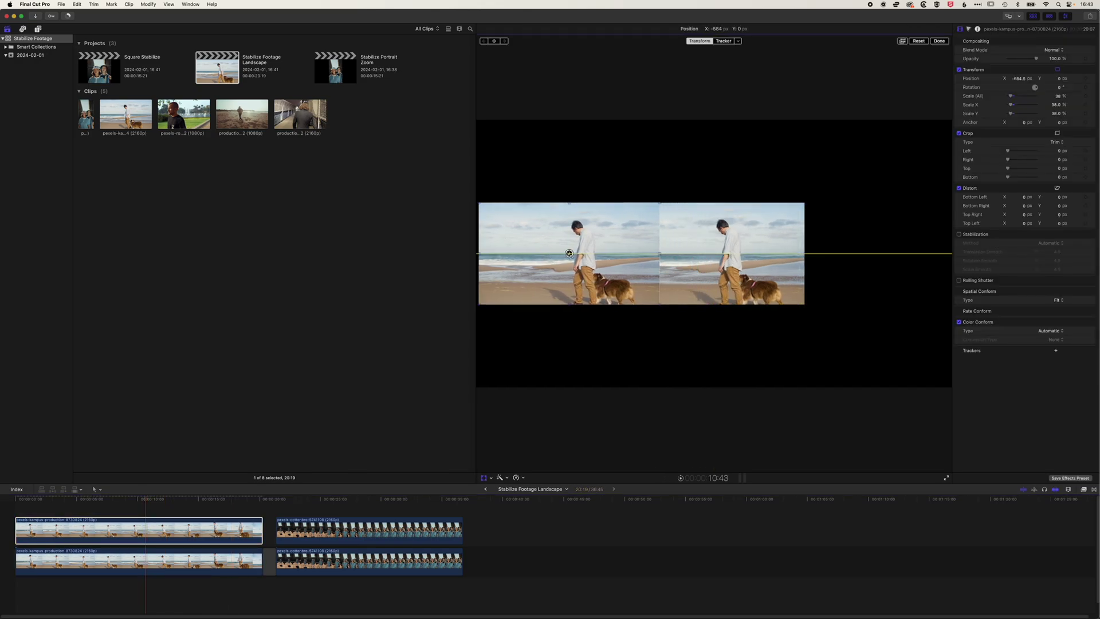
Move the stabilized lower beach clip right, fine-tune the upper clip's position, and enlarge the viewer
left_click(154, 569)
left_click_drag(714, 253, 821, 253)
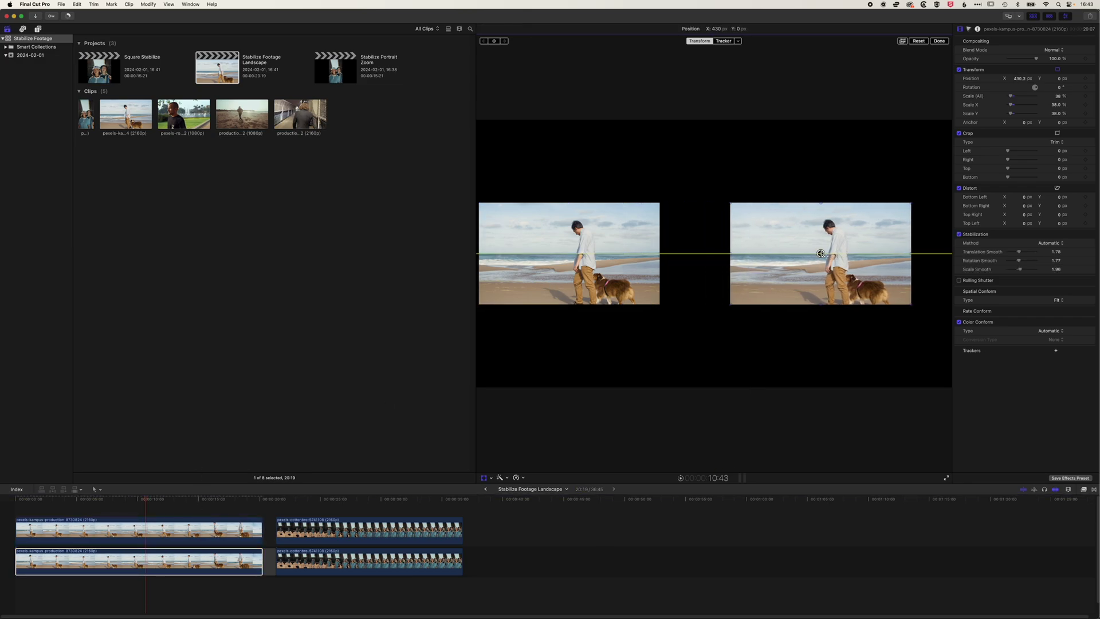
left_click(143, 530)
left_click_drag(569, 253, 604, 254)
left_click_drag(476, 246, 217, 256)
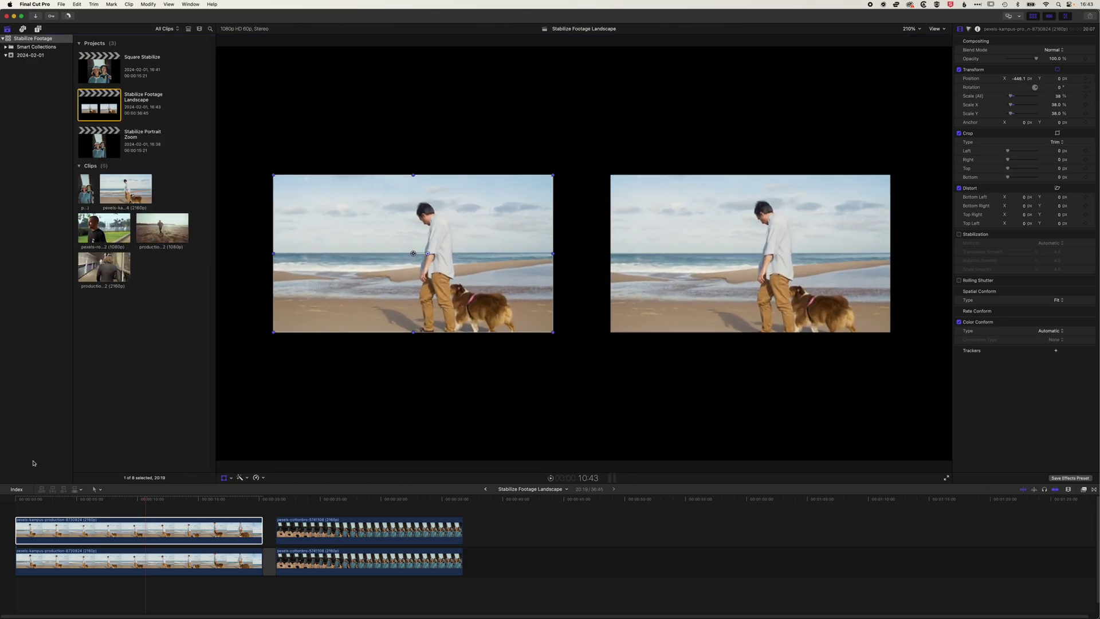
key("Home")
key("space")
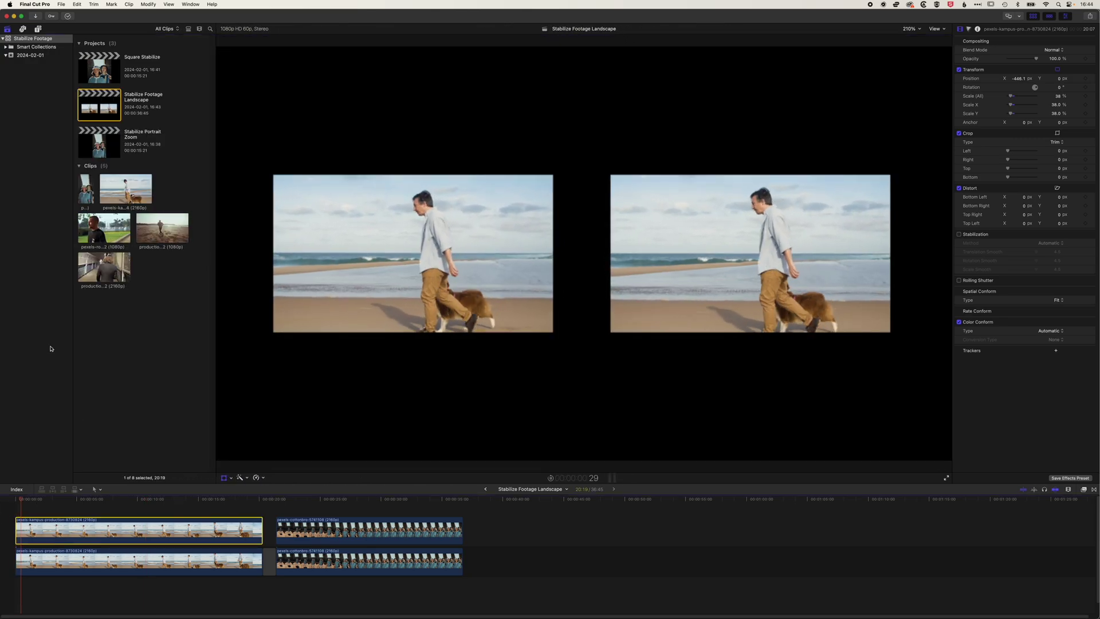